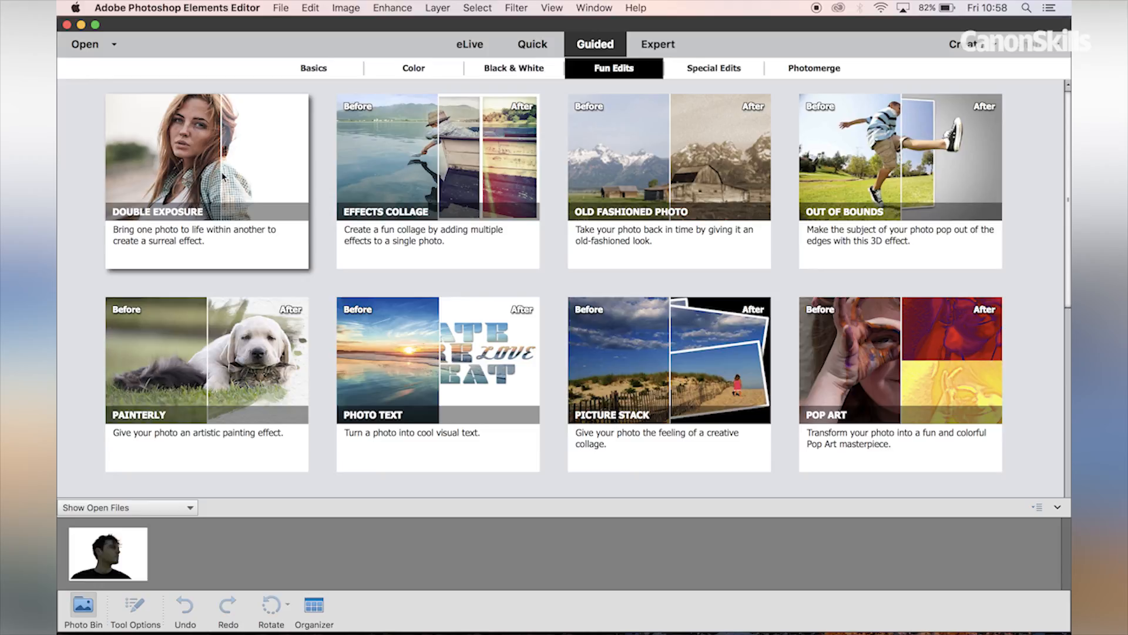
Step: Start the Double Exposure guided edit on the portrait and use Auto selection to select the man
left_click(223, 176)
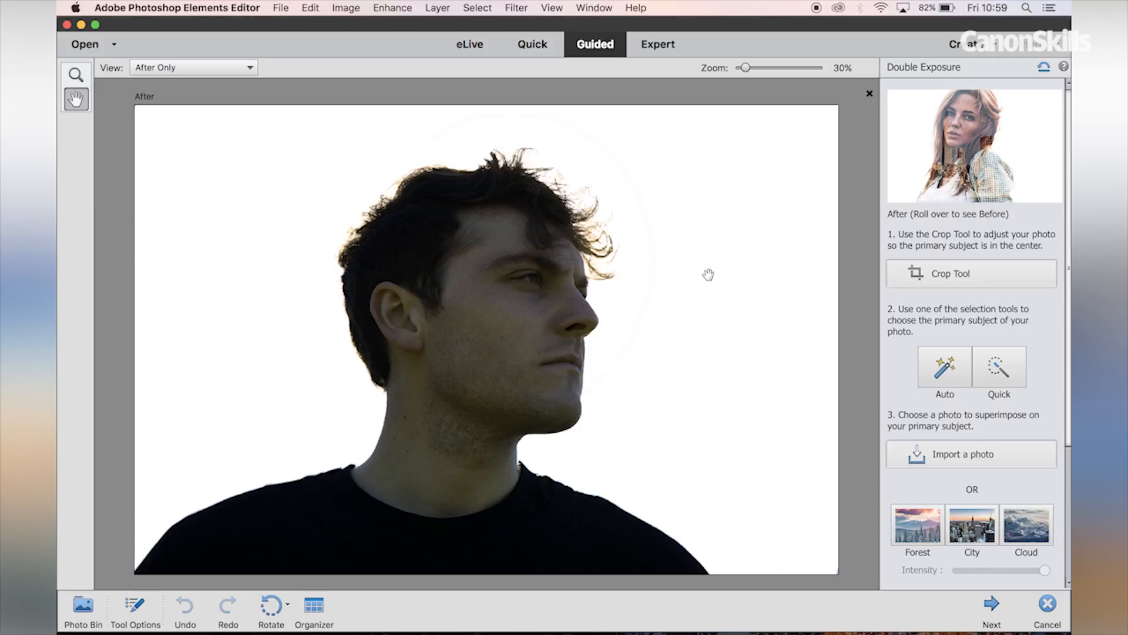
left_click(947, 371)
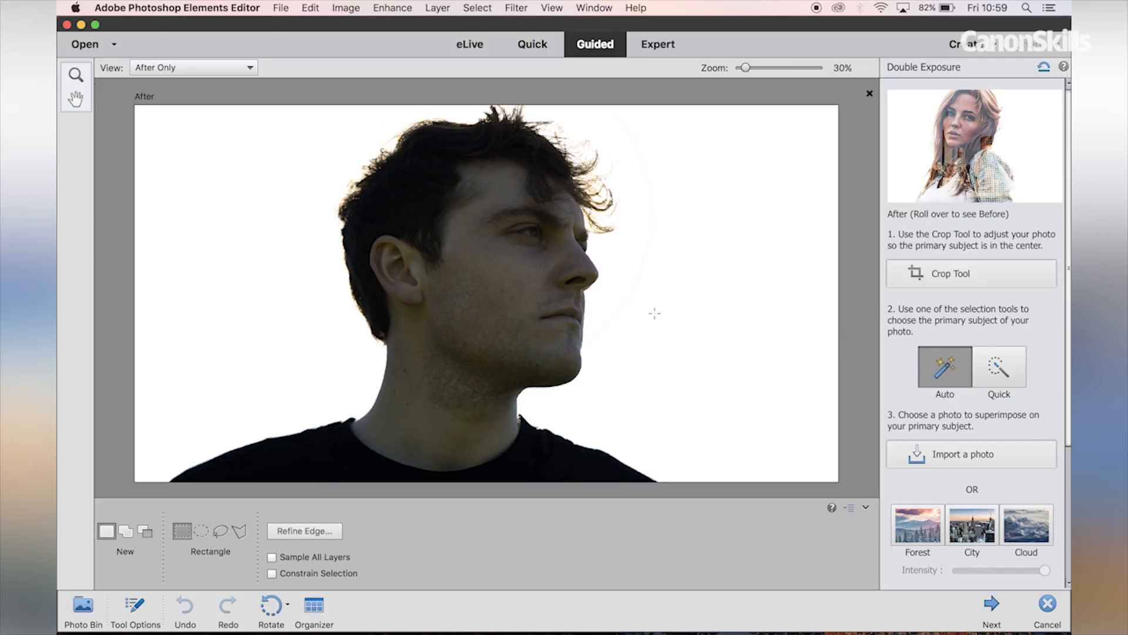
scroll(550, 282, "down", 5)
scroll(550, 281, "up", 2)
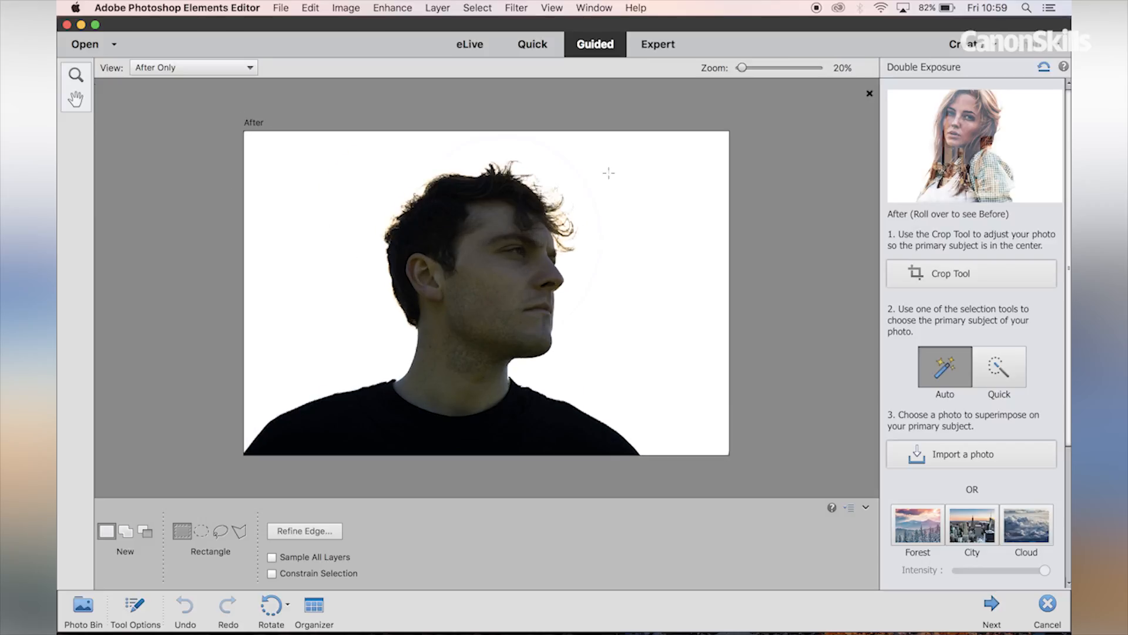
left_click_drag(663, 156, 233, 489)
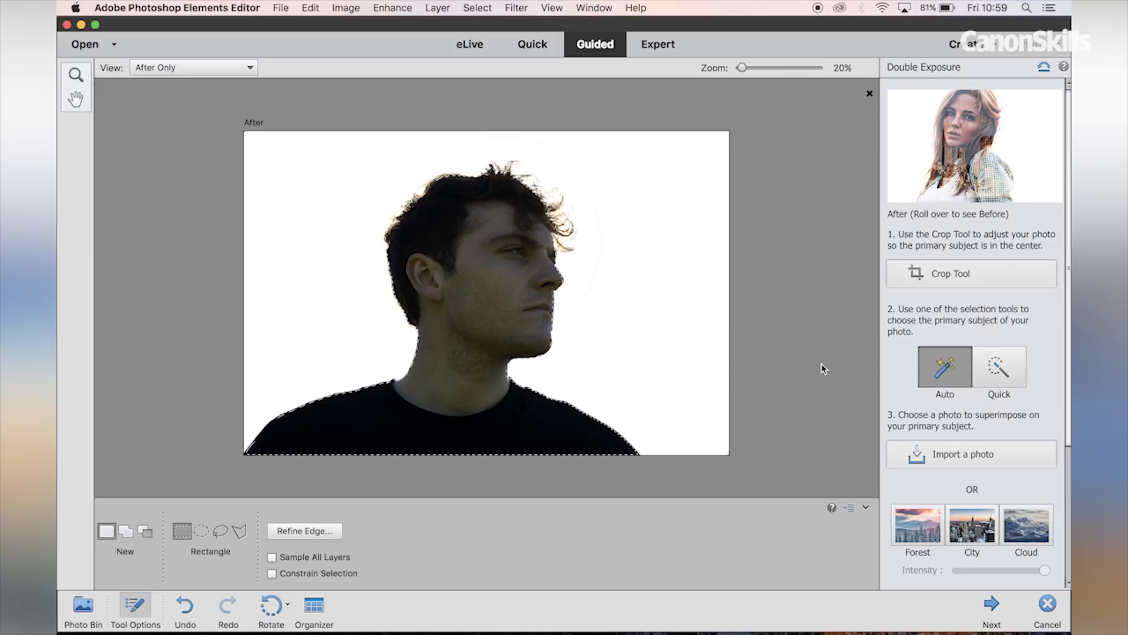
Step: Import Elements_DoubleX_2.jpg from the Tutorial folder as the photo superimposed on the man, and inspect the composite
left_click(949, 459)
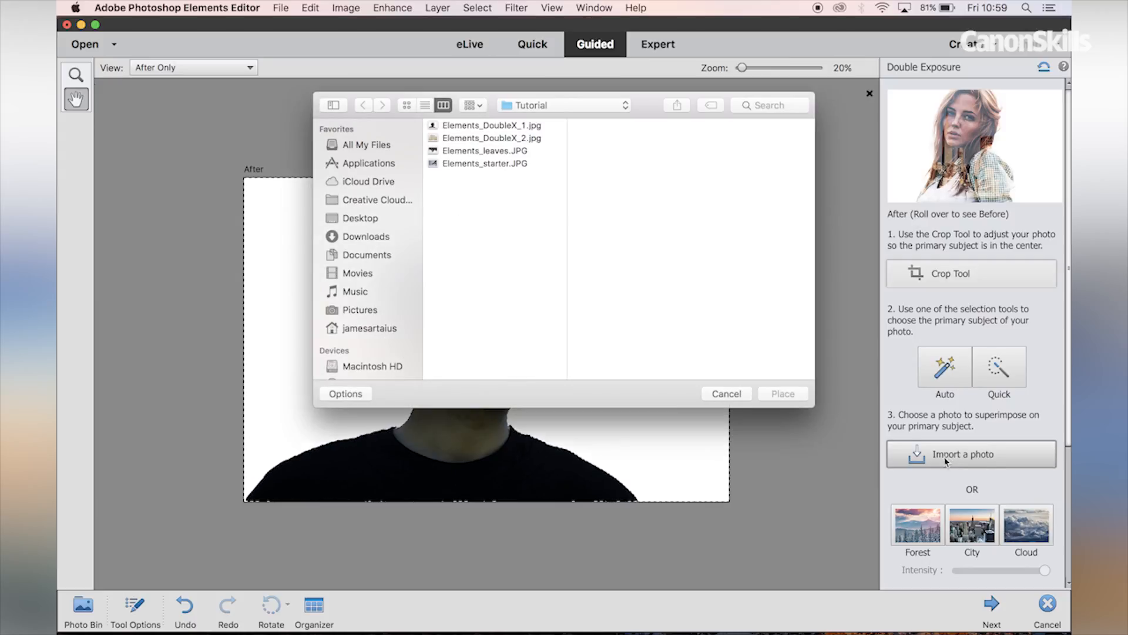
left_click(514, 140)
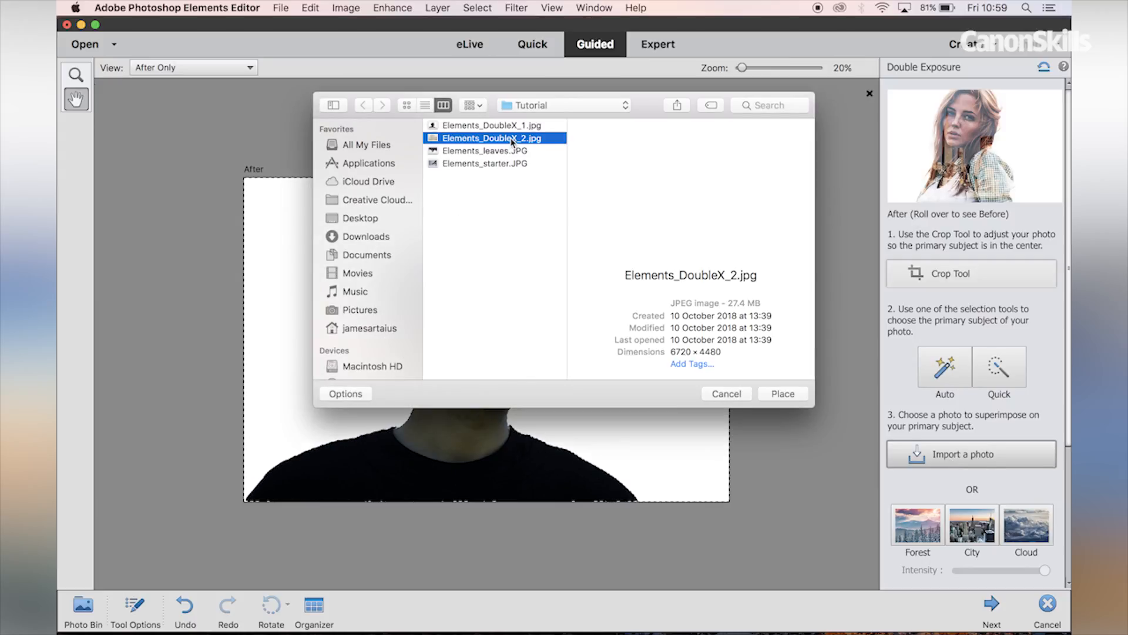
left_click(782, 394)
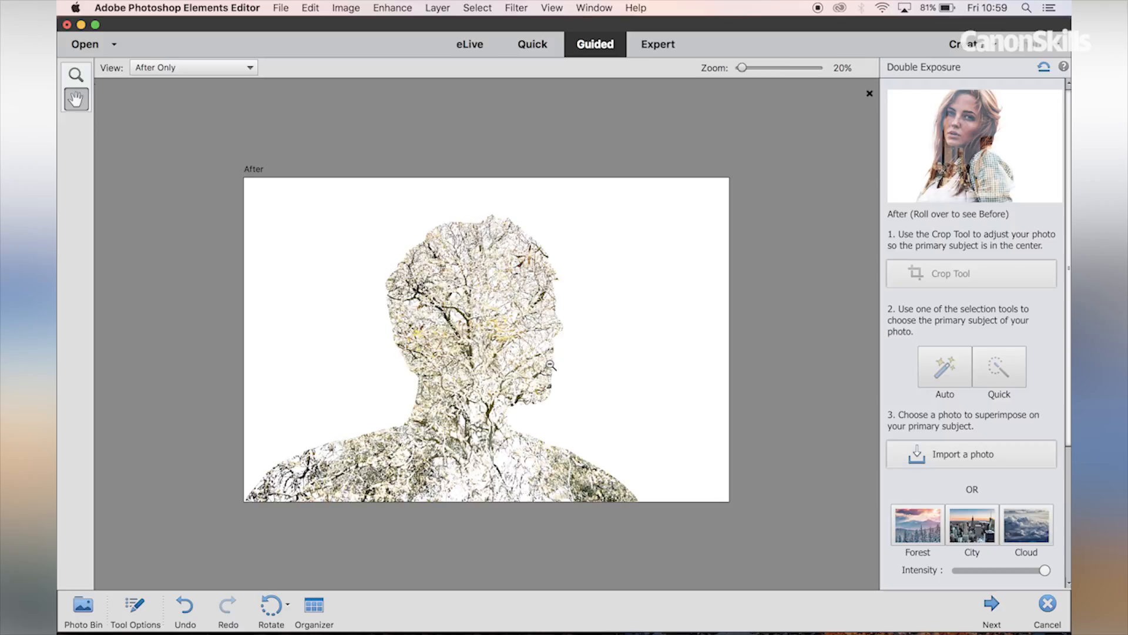
scroll(551, 365, "up", 4)
scroll(550, 364, "down", 2)
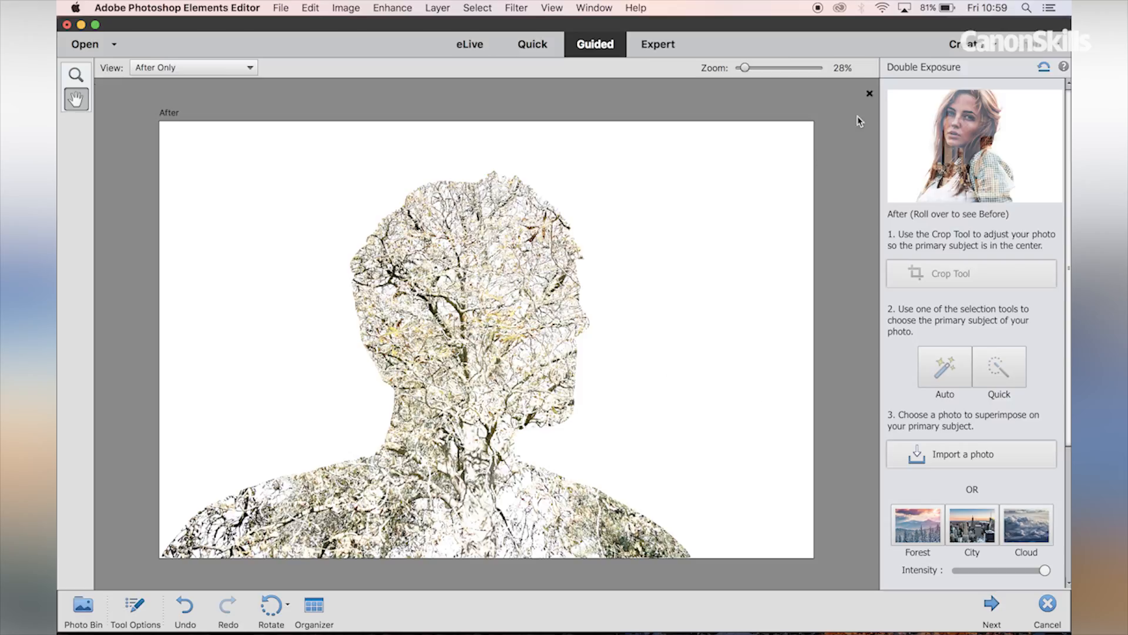
Step: Close the Elements_DoubleX_1.jpg document without saving its changes
left_click(870, 94)
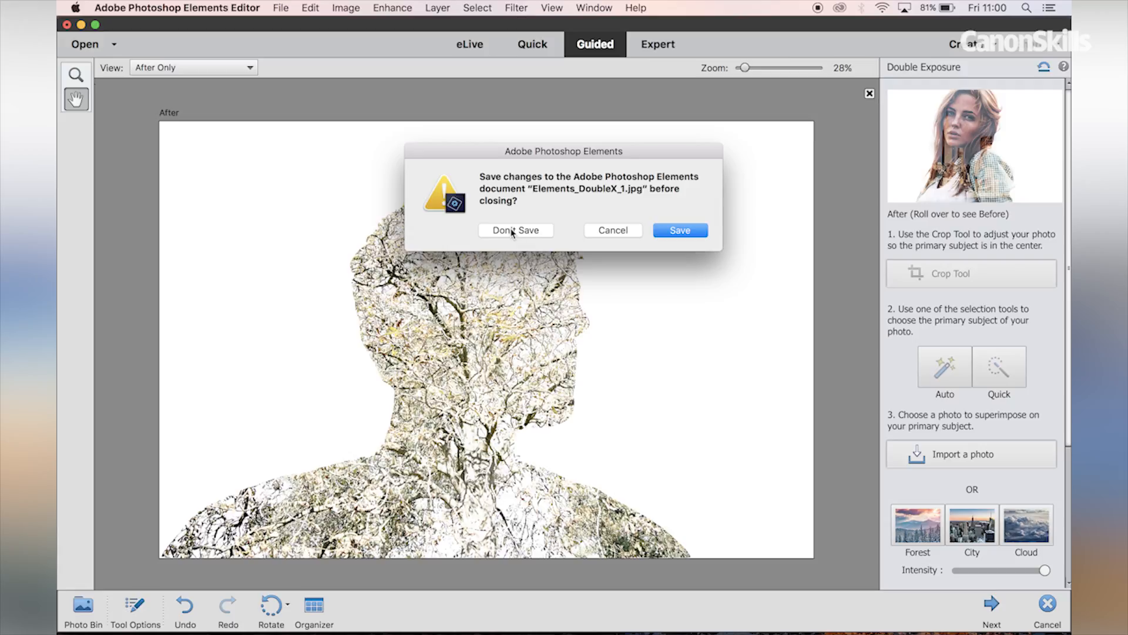
left_click(526, 231)
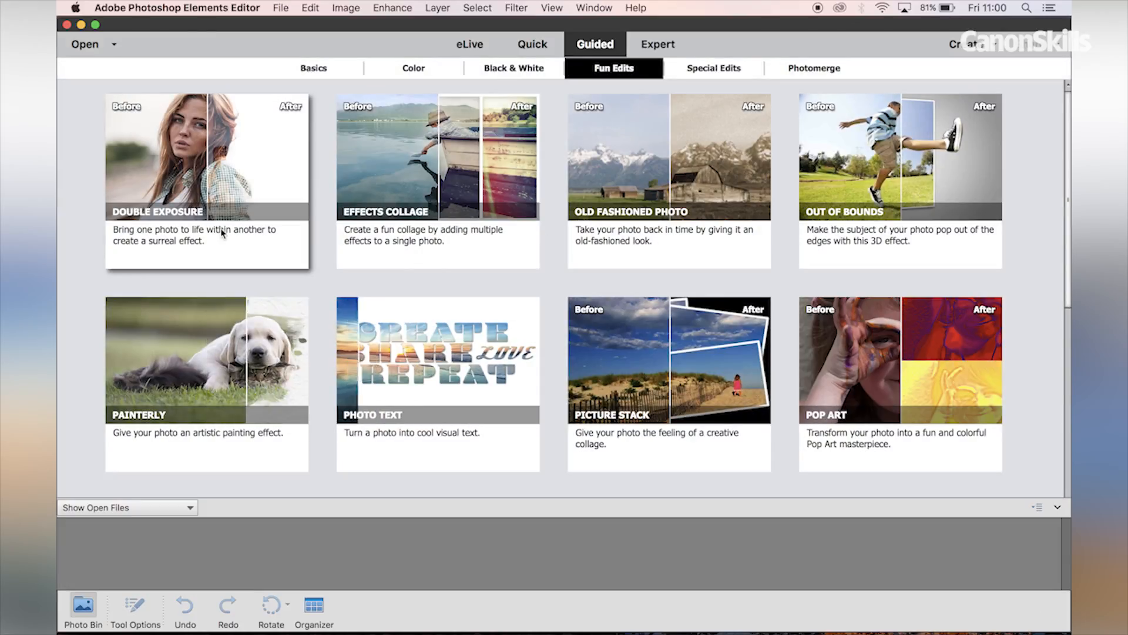
left_click(198, 183)
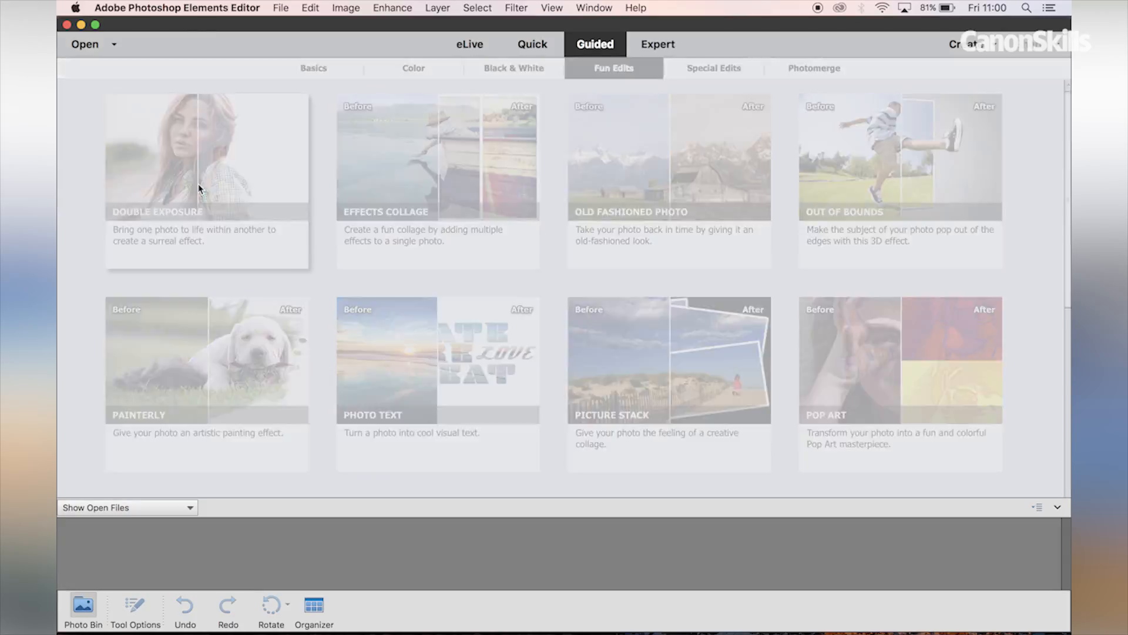
left_click(657, 229)
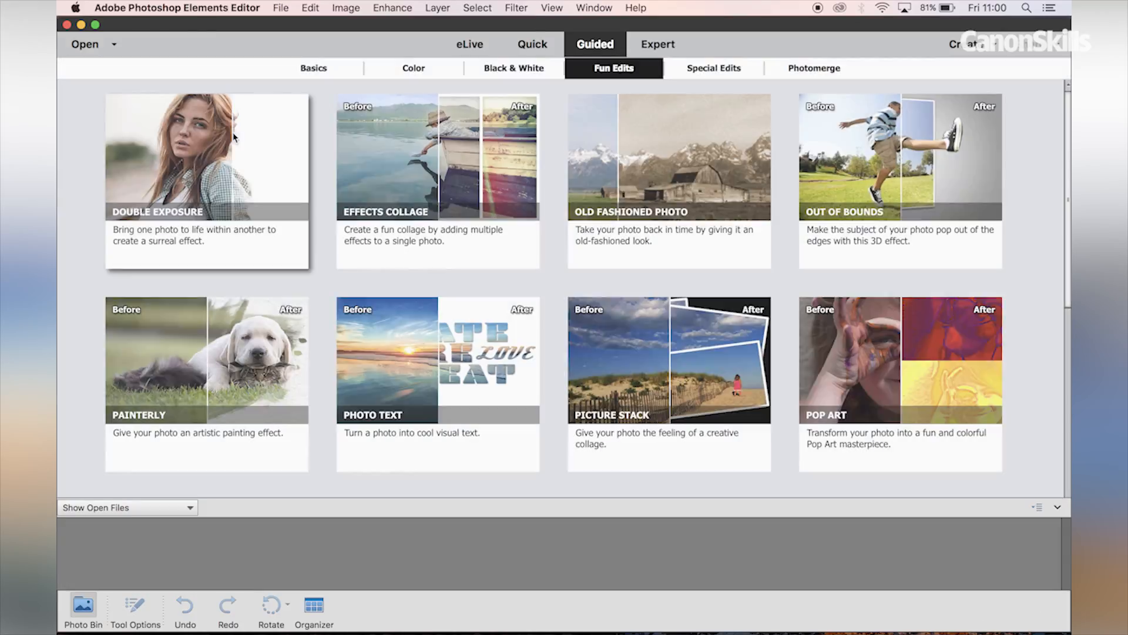
Step: Open Elements_starter.JPG from the Tutorial folder and show it in Expert mode
left_click(85, 47)
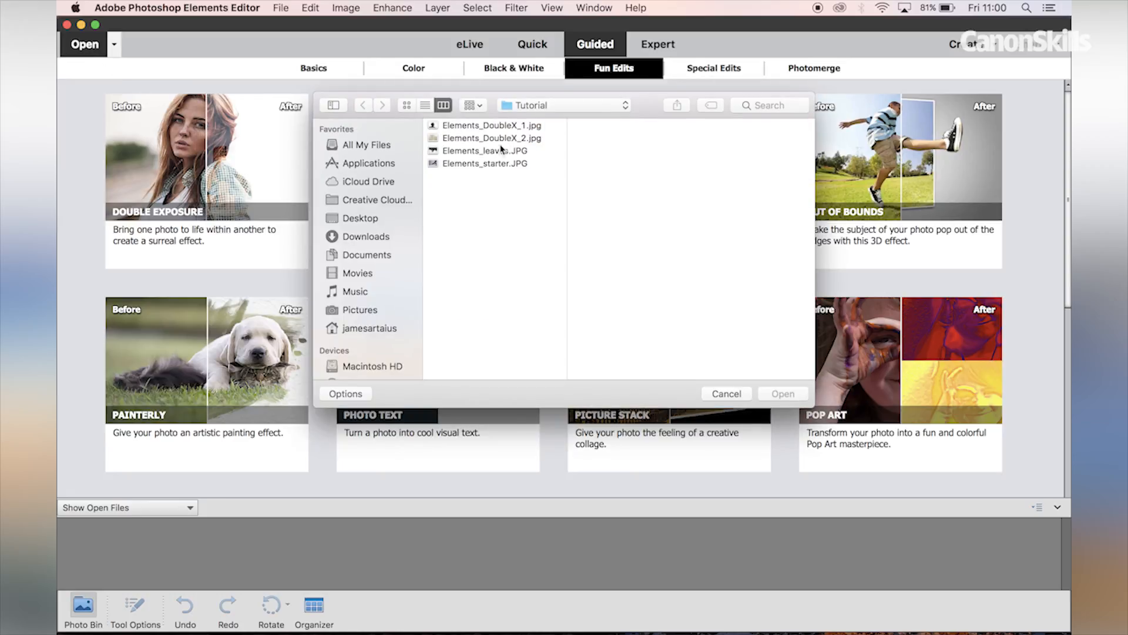
left_click(487, 165)
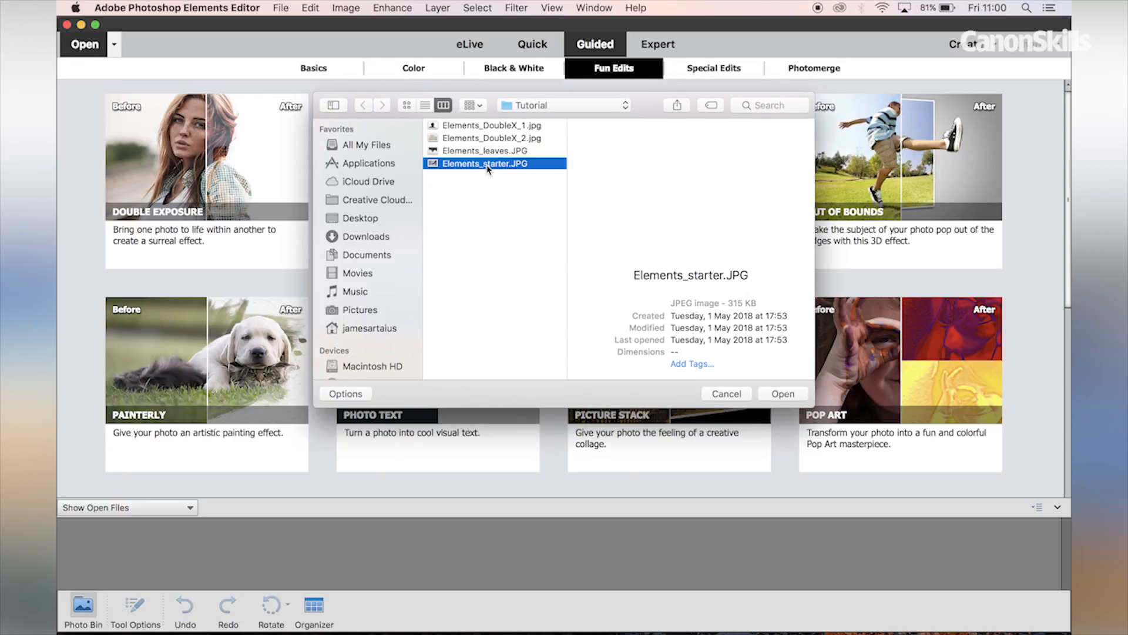
left_click(781, 395)
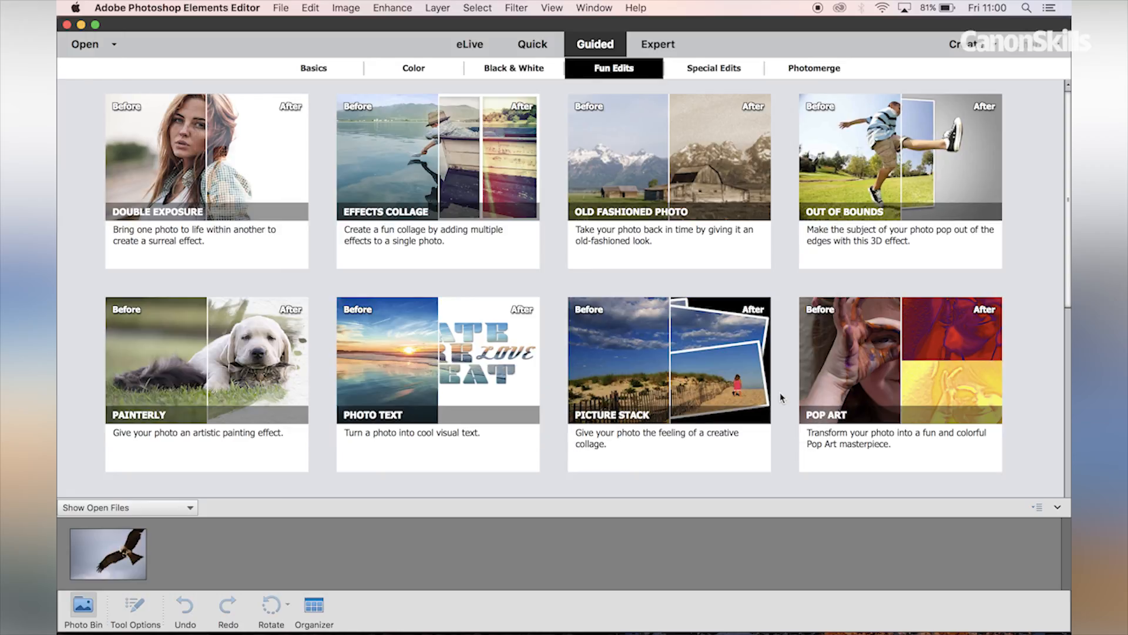
left_click(657, 45)
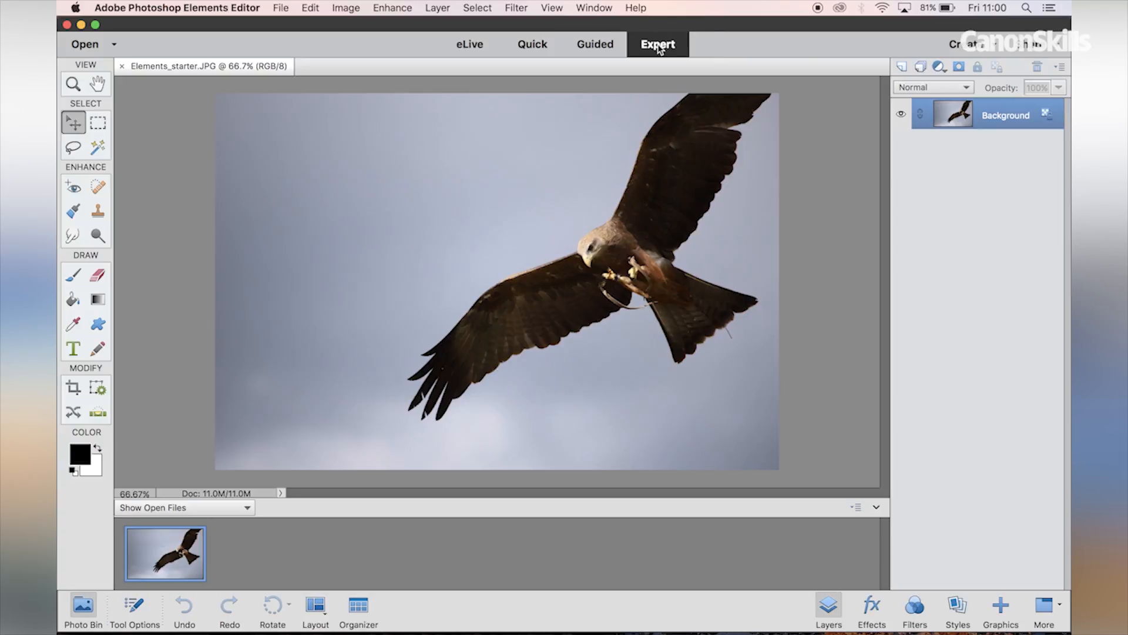
Step: In Quick mode, raise the bird photo's exposure to 0.4 and set the Lighting shadows adjustment to 25
left_click(528, 51)
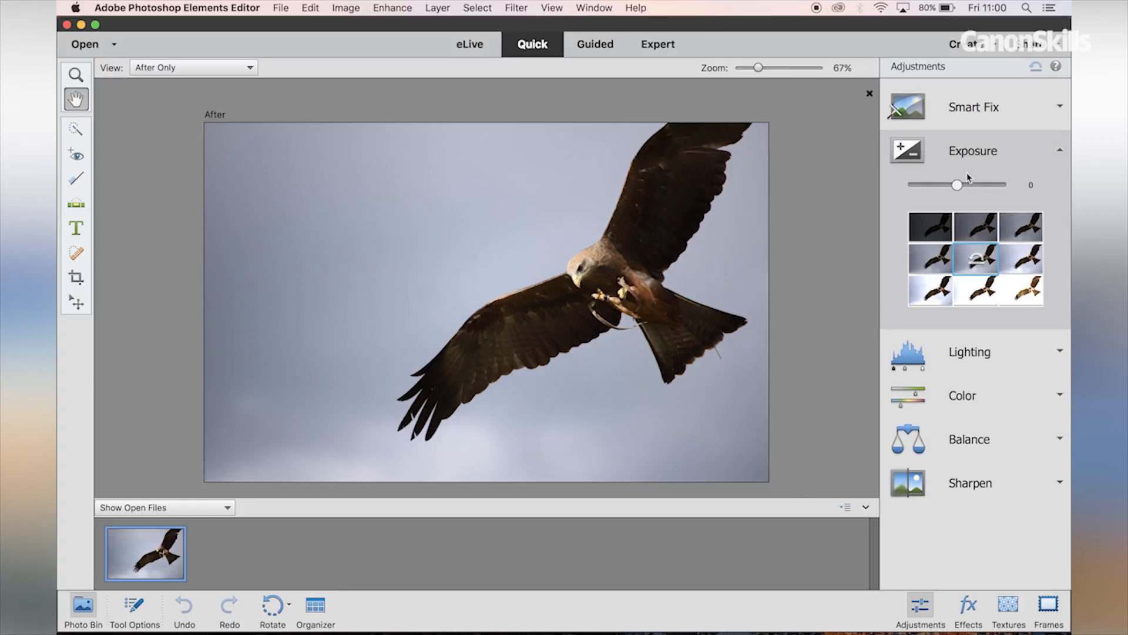
left_click(961, 185)
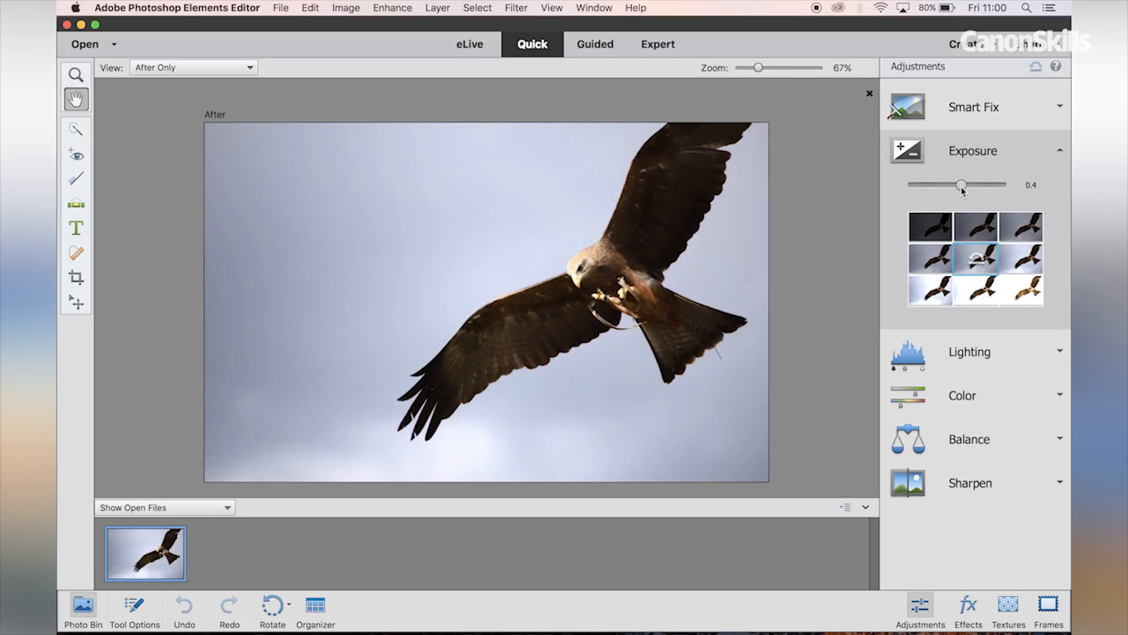
left_click(883, 372)
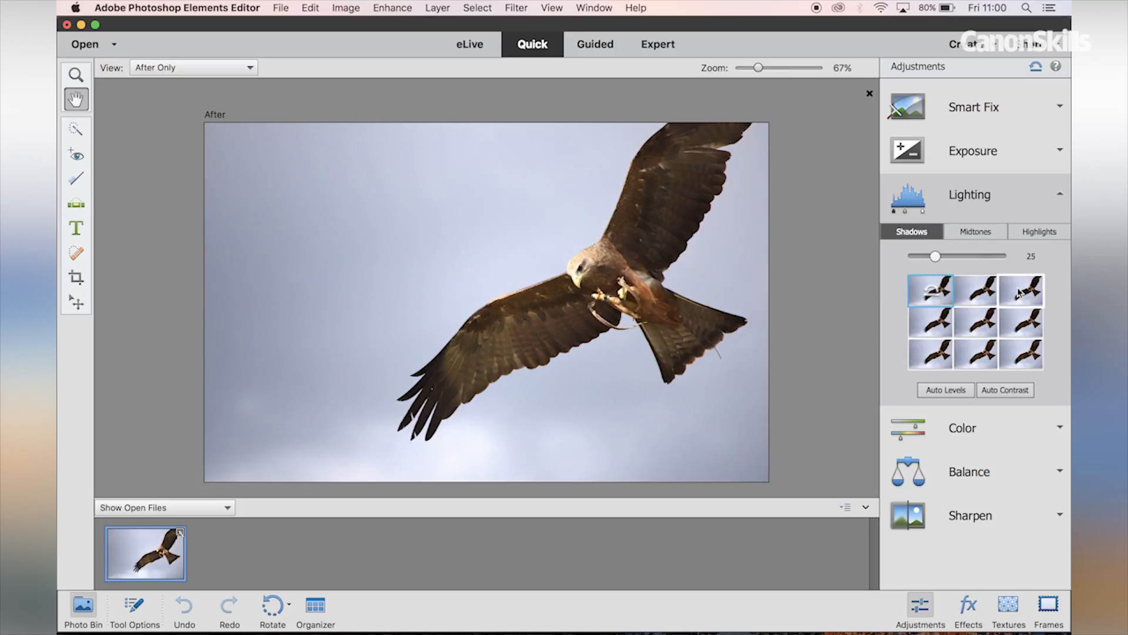
left_click(1018, 292)
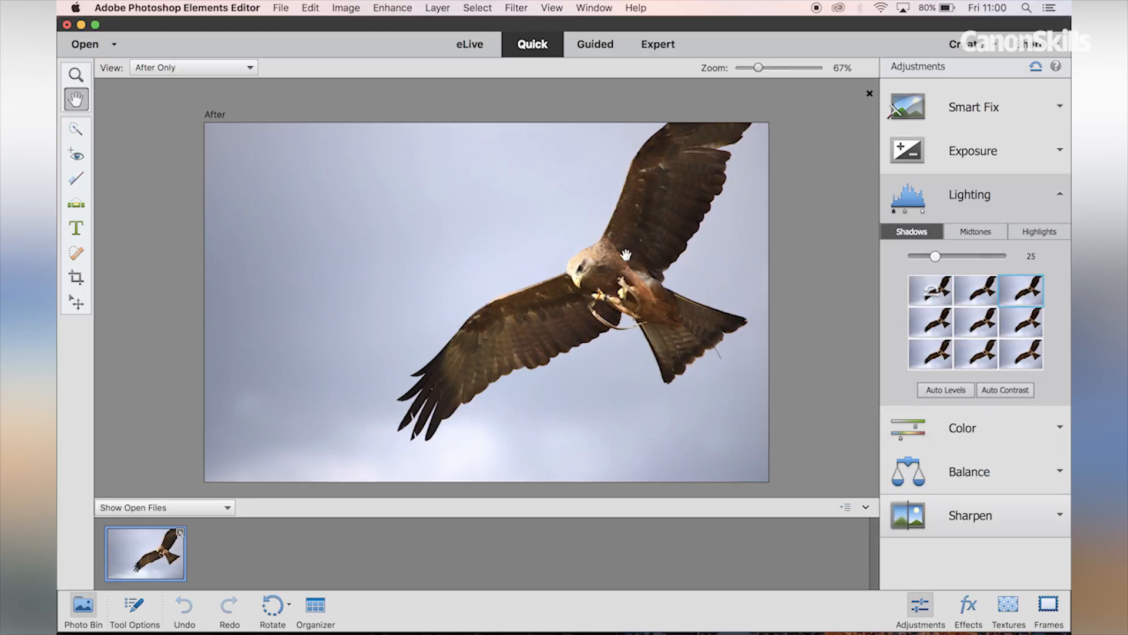
Step: Start the Double Exposure guided edit on the bird photo and select the whole bird with the Quick selection brush
left_click(589, 47)
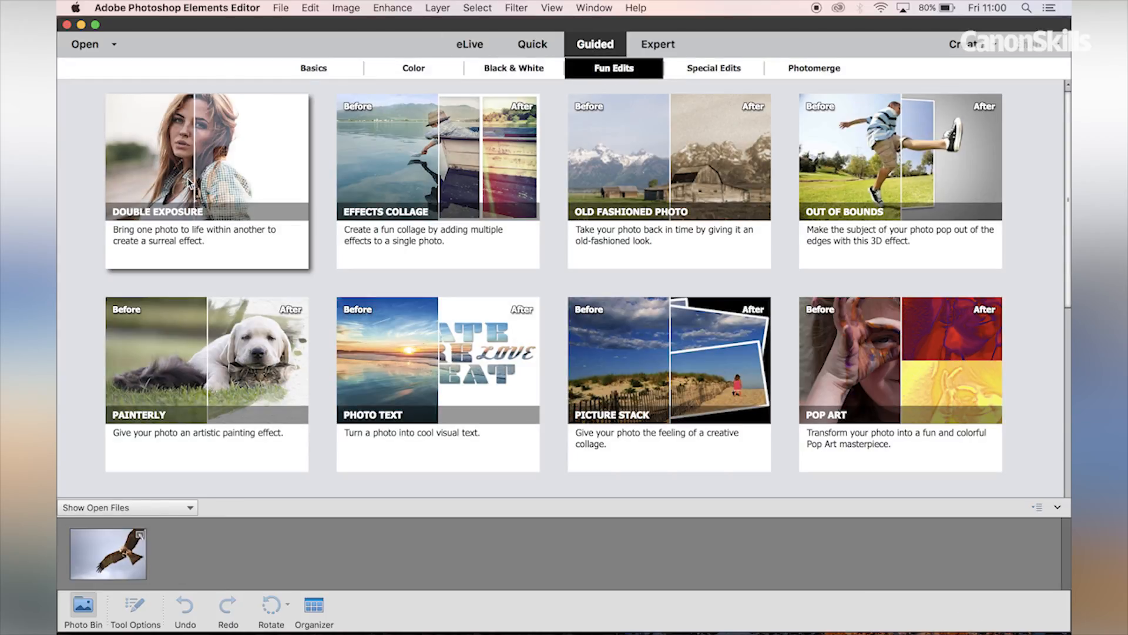
left_click(189, 184)
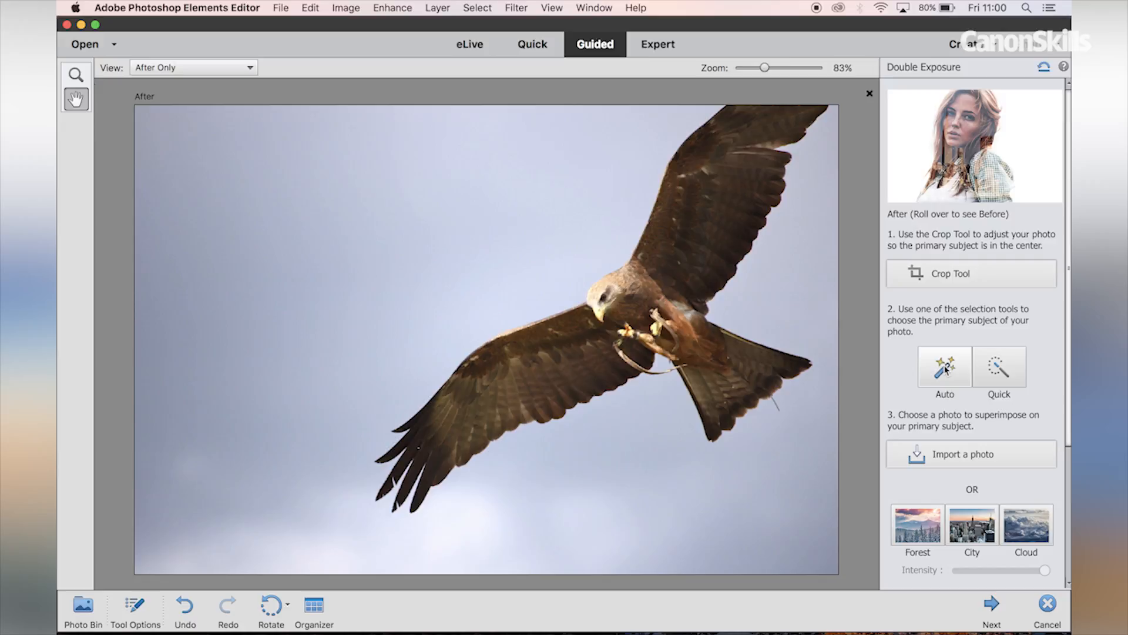
left_click(985, 374)
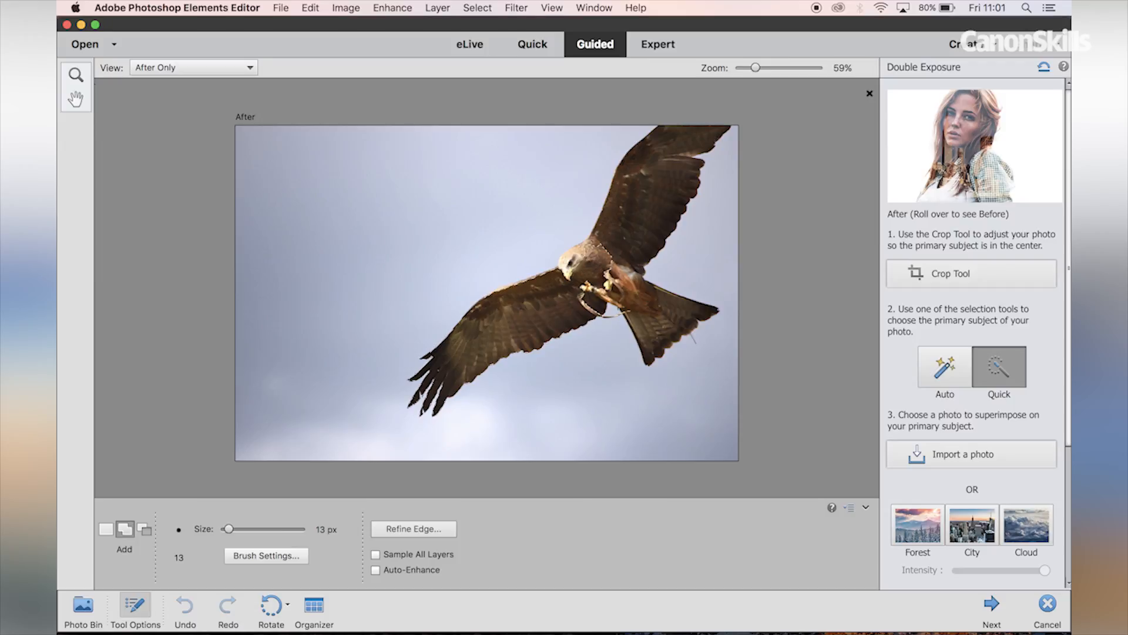
left_click_drag(609, 227, 692, 198)
left_click_drag(623, 285, 676, 317)
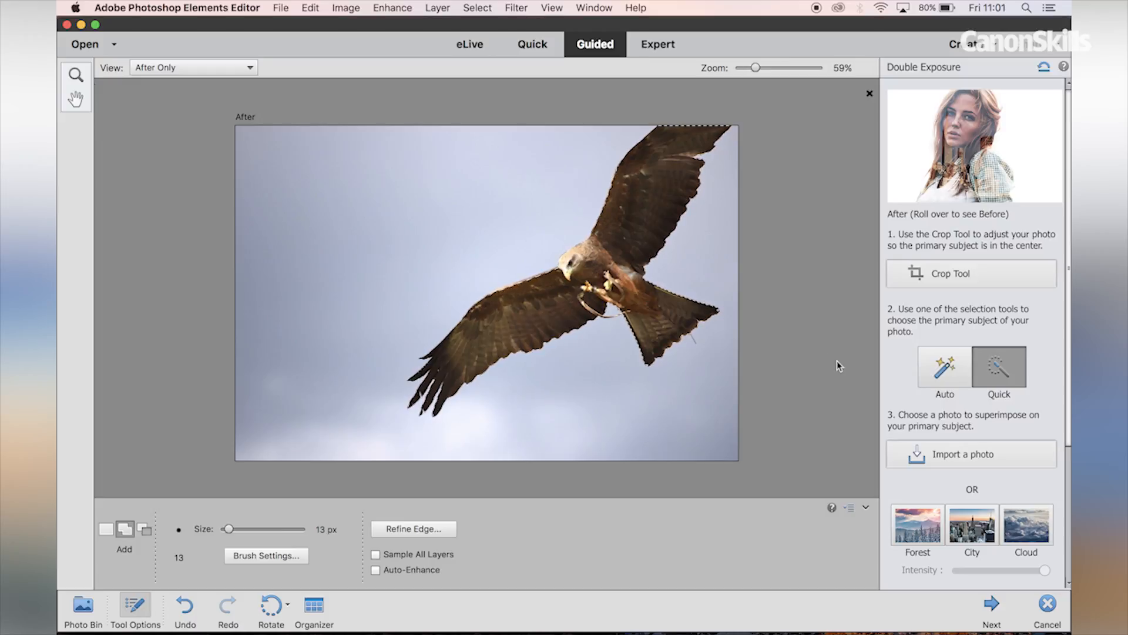
Step: Import Elements_leaves.JPG as the photo superimposed on the selected bird
left_click(944, 456)
left_click(505, 153)
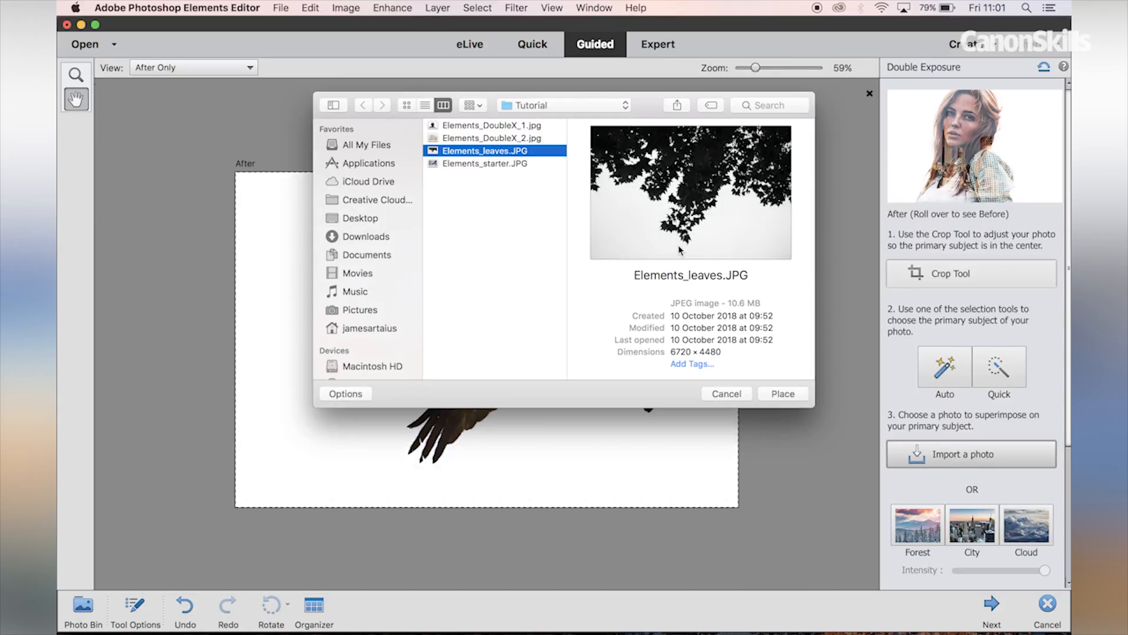
left_click(782, 394)
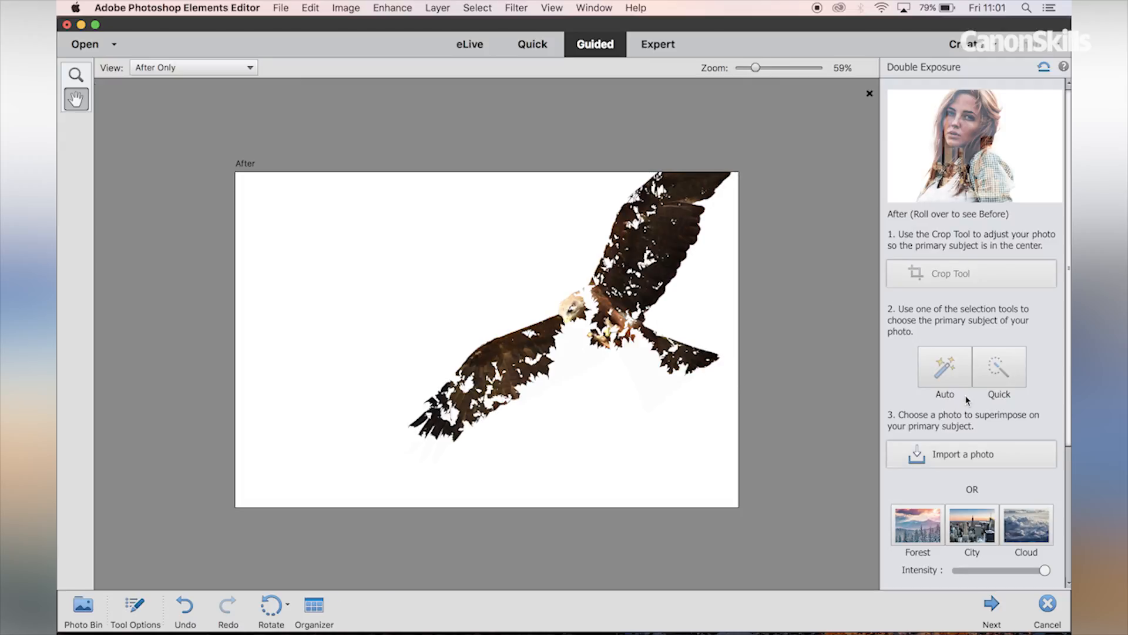
Step: Reposition the superimposed leaves with the Move Tool, shifting them slightly right and down so the bird's head shows
scroll(978, 444, "down", 3)
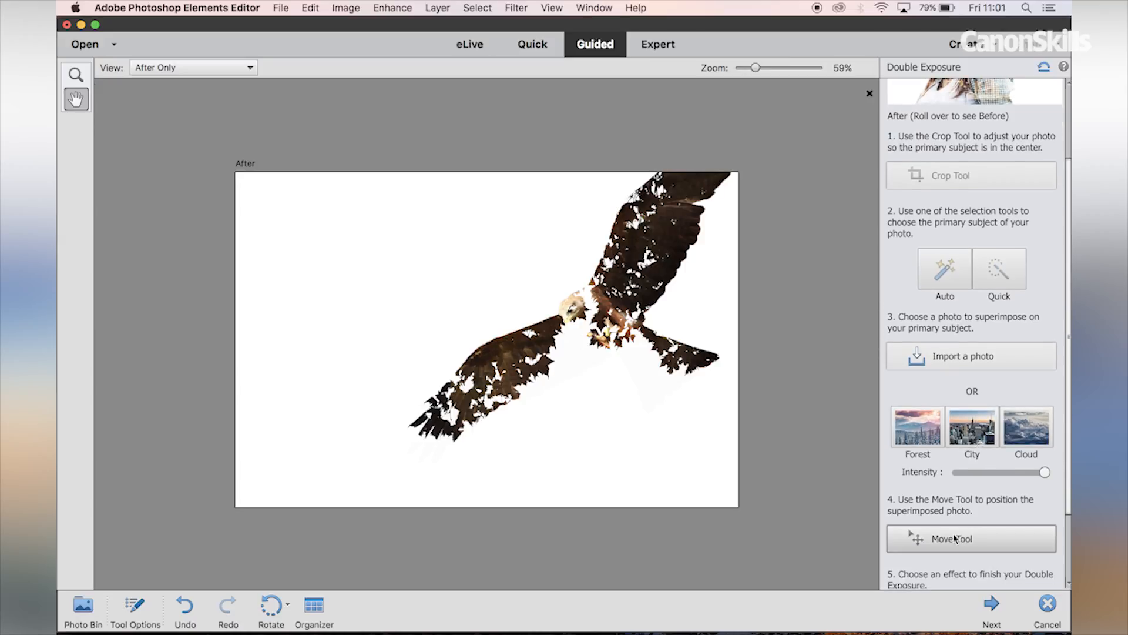
left_click(953, 534)
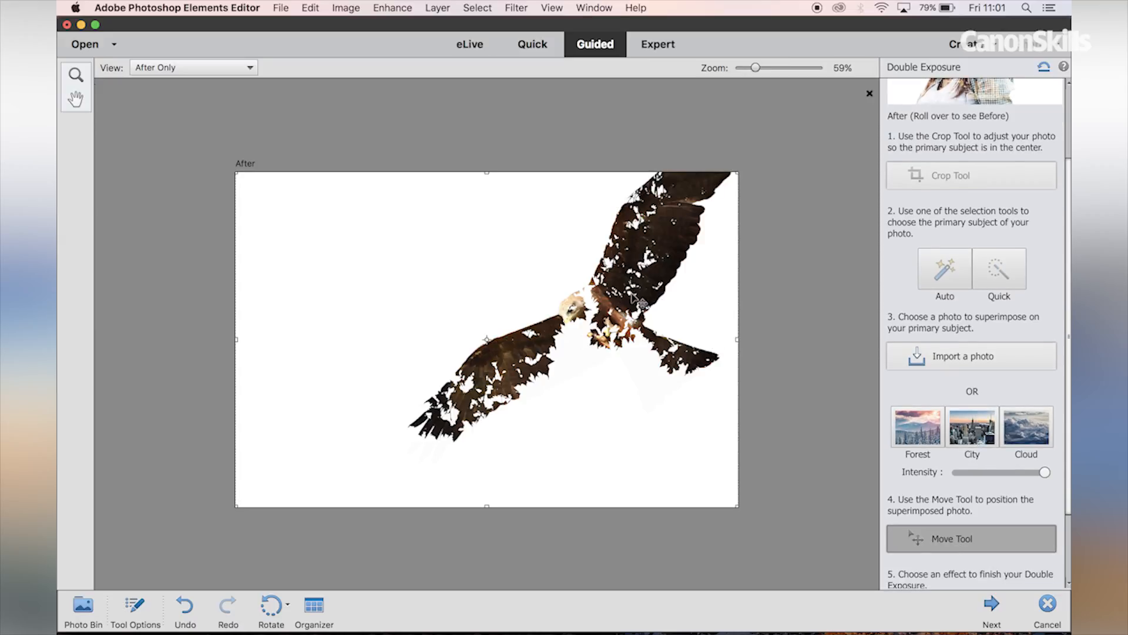
left_click_drag(633, 298, 665, 304)
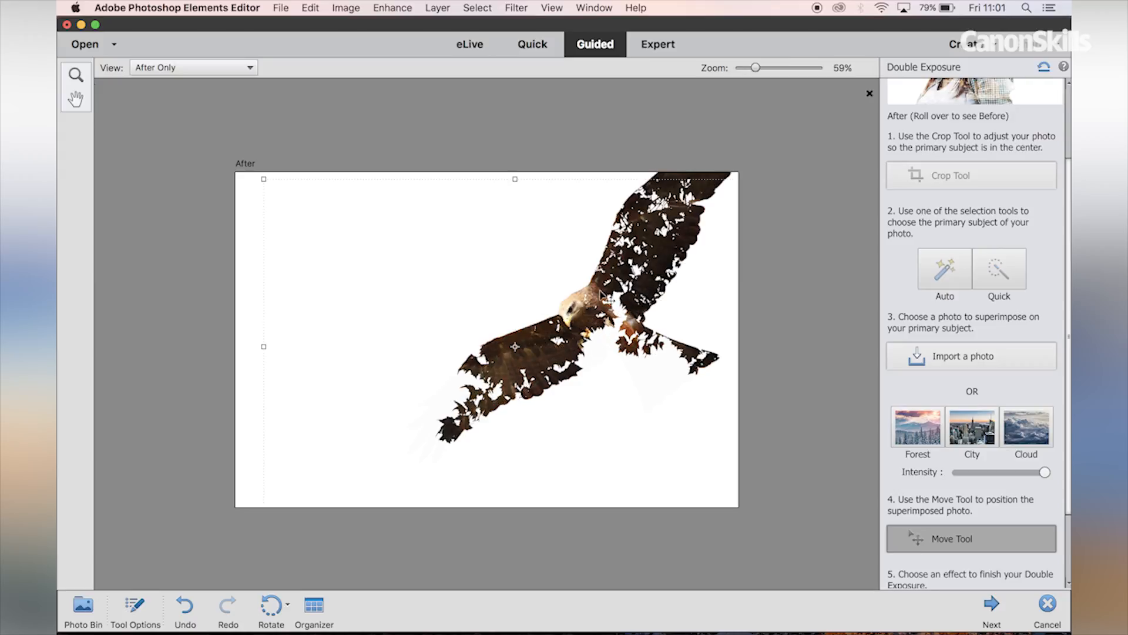
left_click_drag(645, 243, 656, 251)
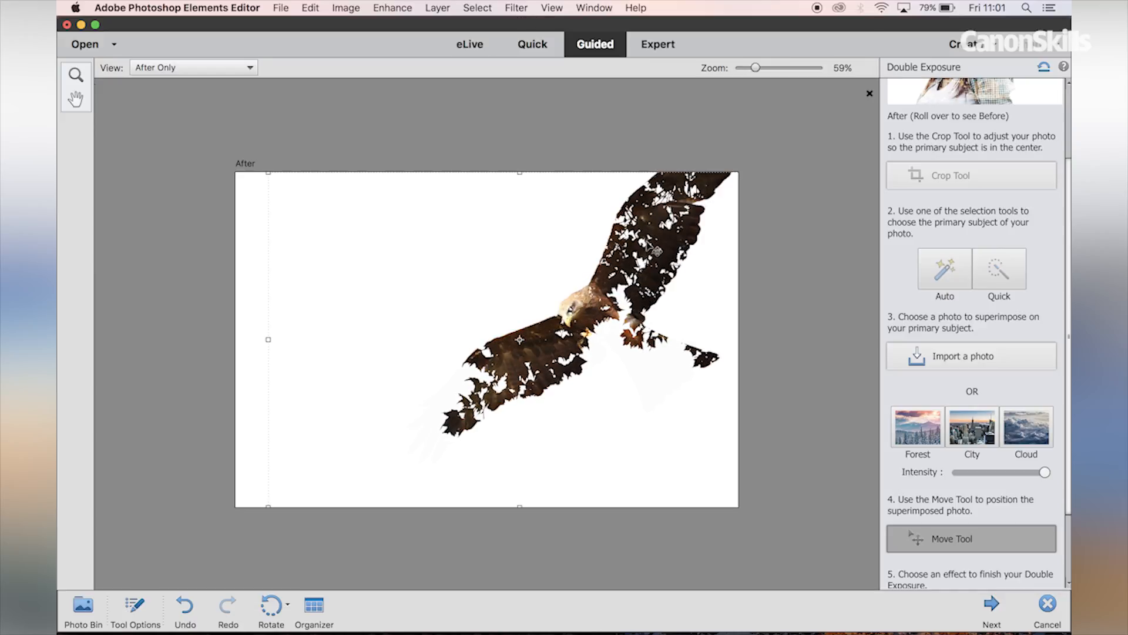
left_click_drag(643, 294, 642, 306)
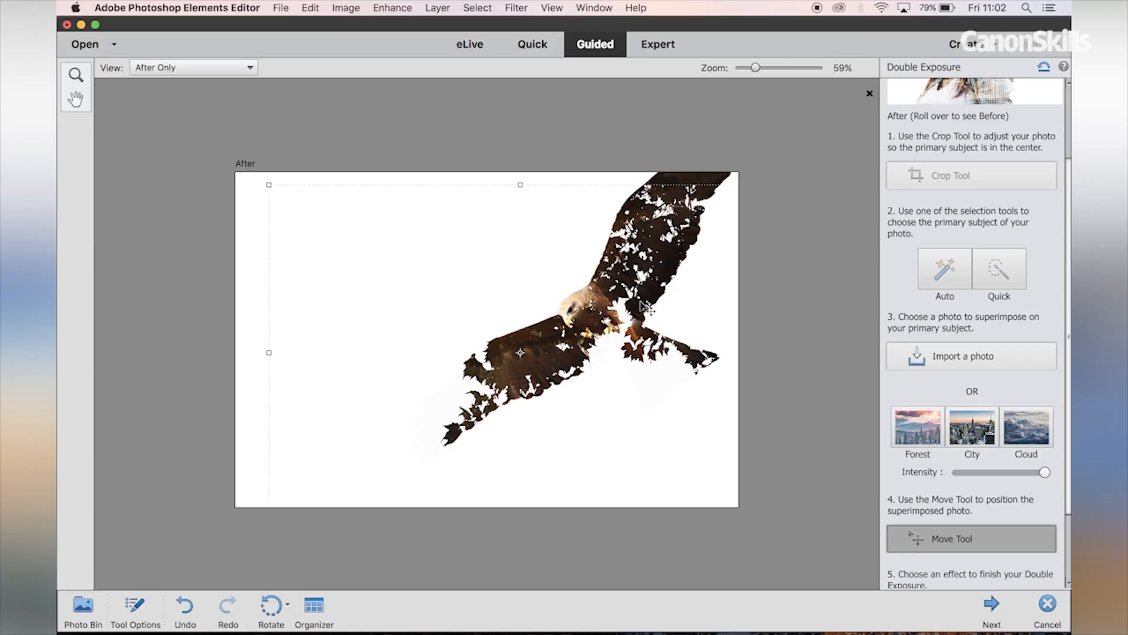
Step: Undo the repositioning and import of the leaves photo, back to the selected bird
key("super+z")
key("super+z")
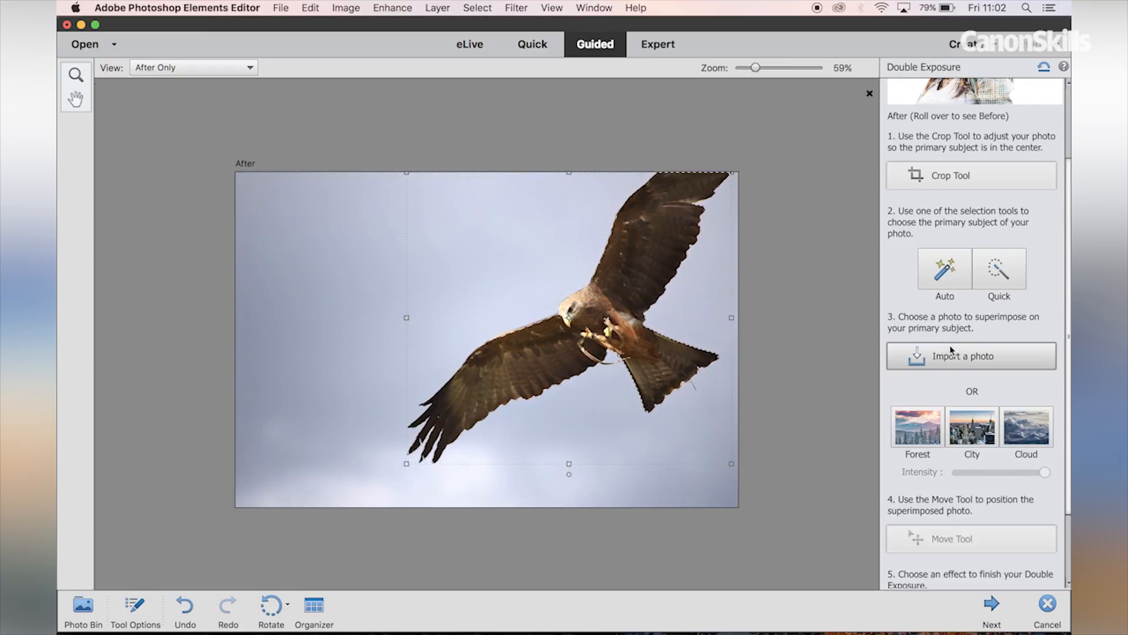
Step: Superimpose the Forest preset photo on the selected bird and try repositioning it with the Move Tool
scroll(951, 345, "down", 2)
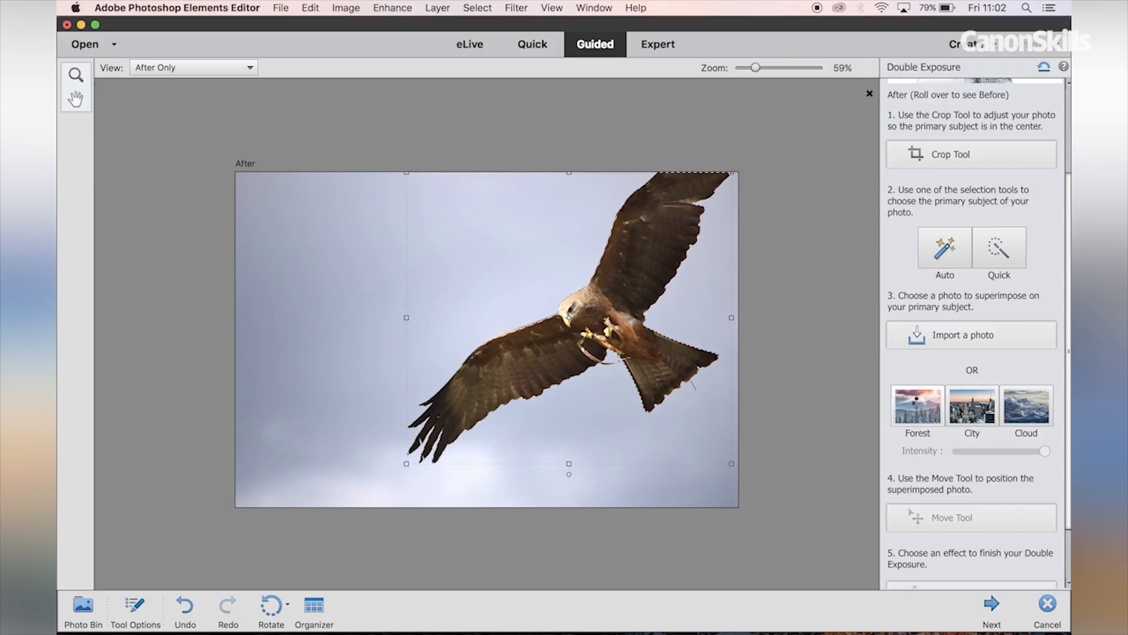
left_click(919, 404)
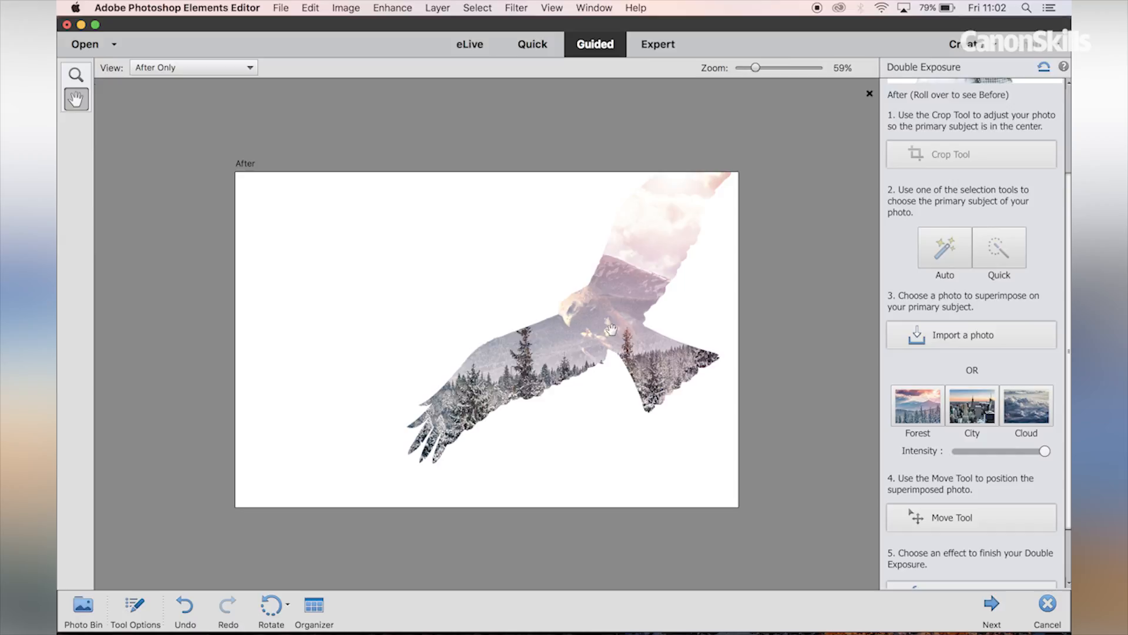
left_click(955, 509)
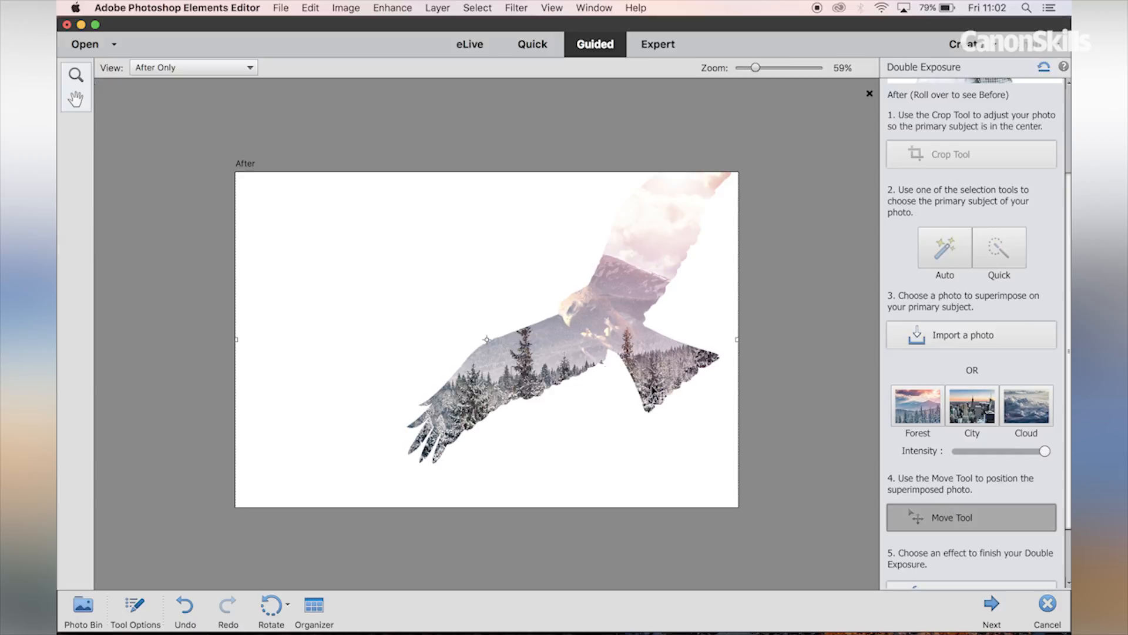
left_click_drag(563, 355, 619, 346)
mouse_move(312, 333)
left_mouse_down()
mouse_move(277, 334)
mouse_move(329, 333)
left_mouse_up()
key("Escape")
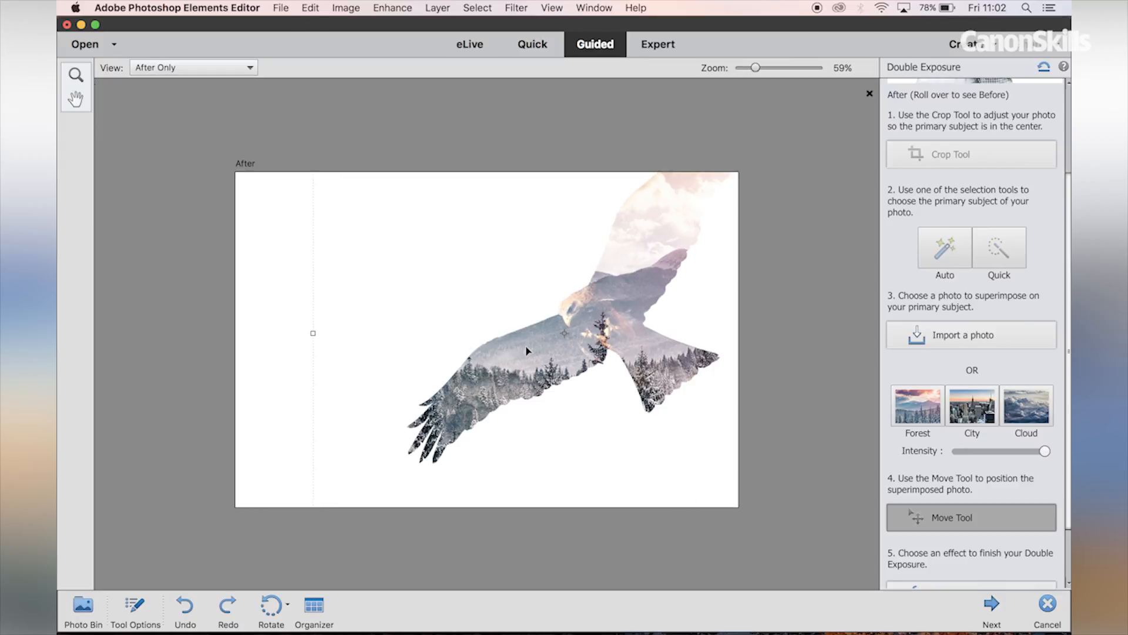
left_click_drag(645, 371, 645, 371)
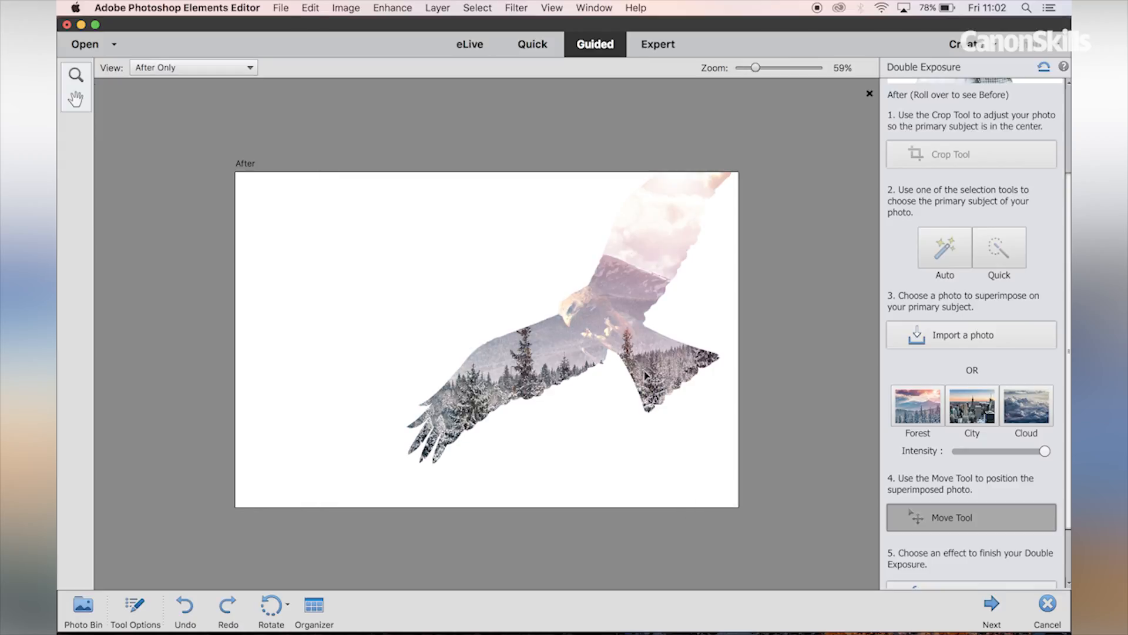
Step: Replace the superimposed photo with the Cloud preset and shift it slightly right with the Move Tool
left_click(1028, 403)
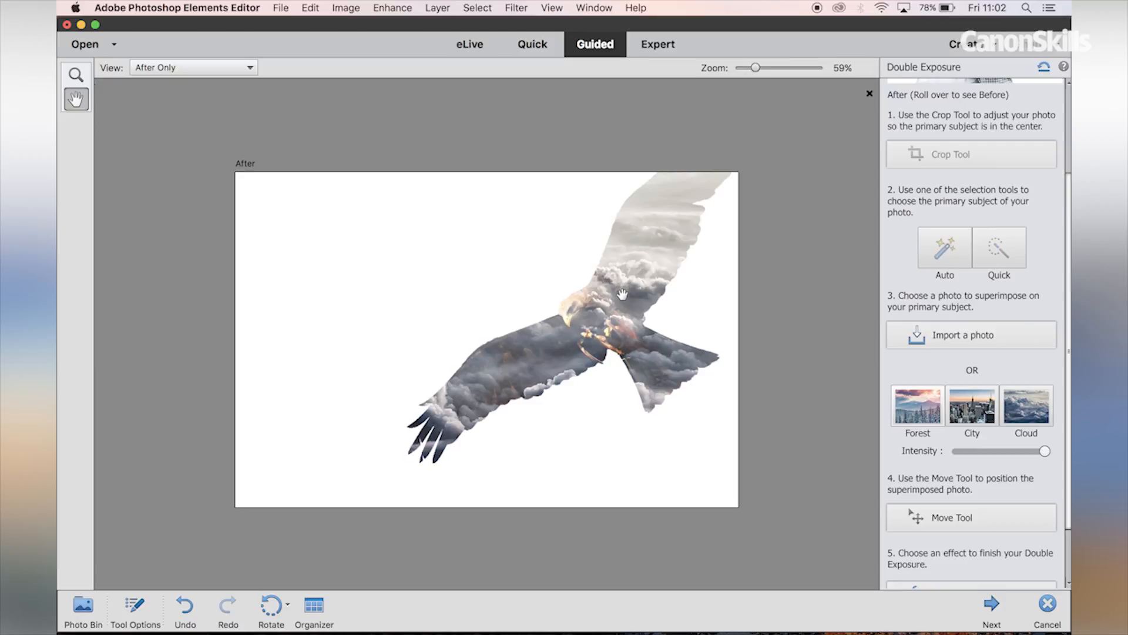
left_click(933, 517)
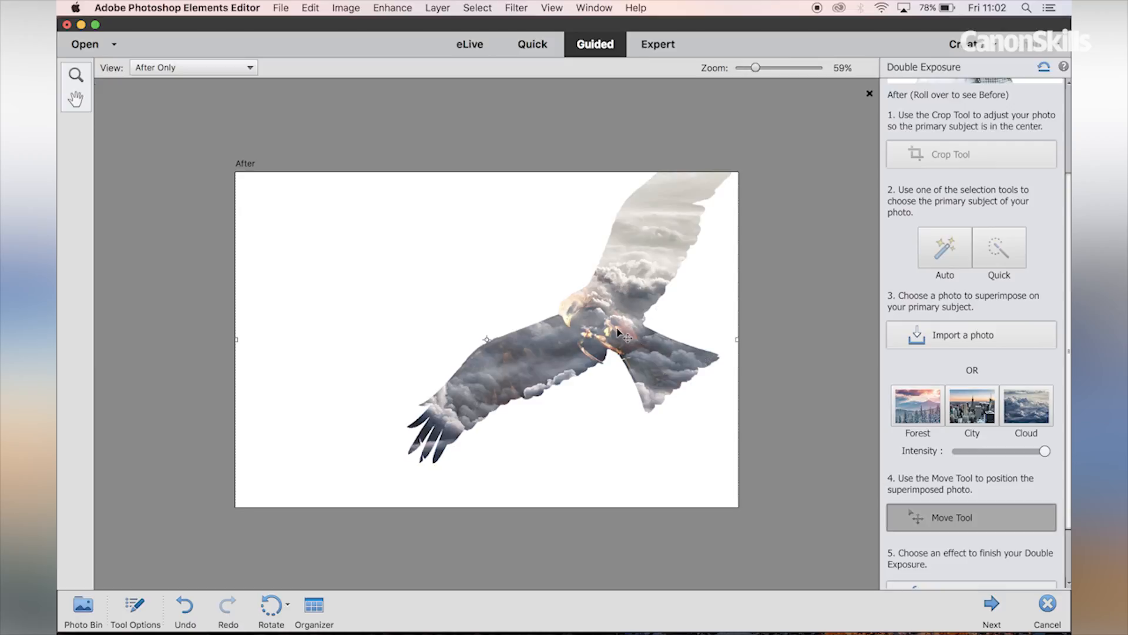
mouse_move(614, 333)
left_mouse_down()
mouse_move(627, 331)
mouse_move(597, 329)
mouse_move(652, 331)
mouse_move(621, 331)
left_mouse_up()
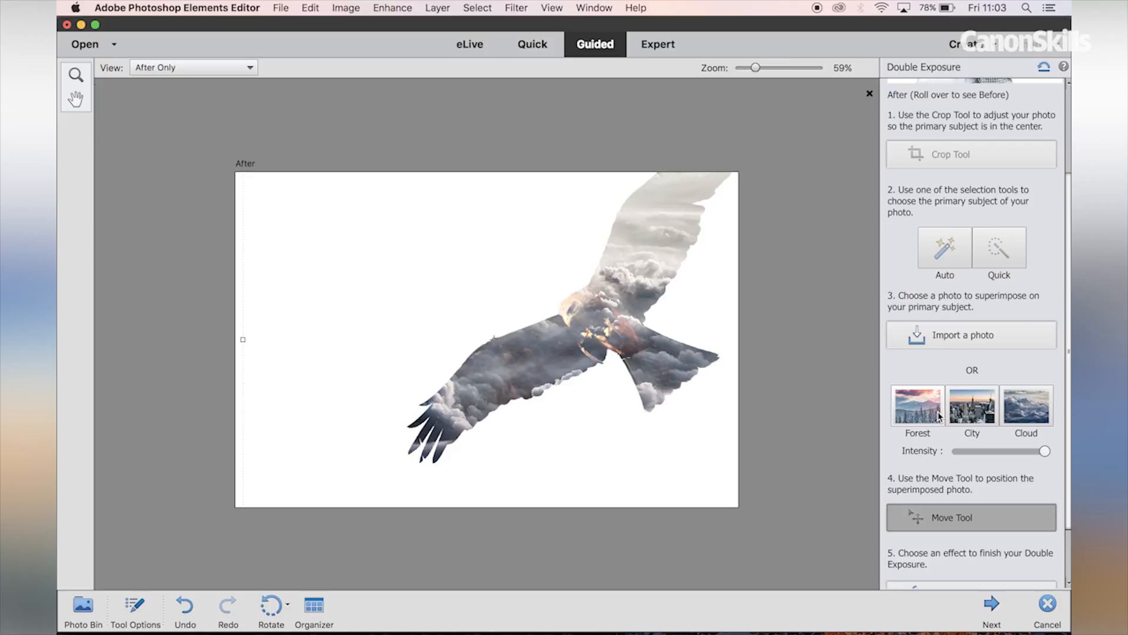
Step: Compare several finishing effects and apply the high-contrast colour effect, third in the first row, at full intensity
scroll(992, 411, "down", 3)
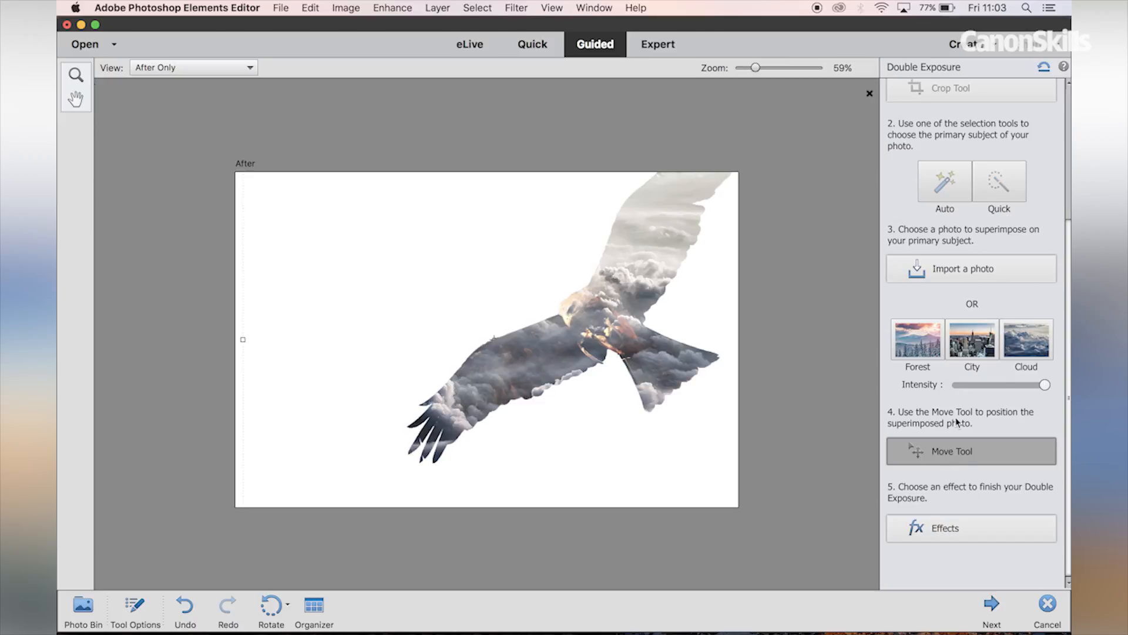
left_click(959, 528)
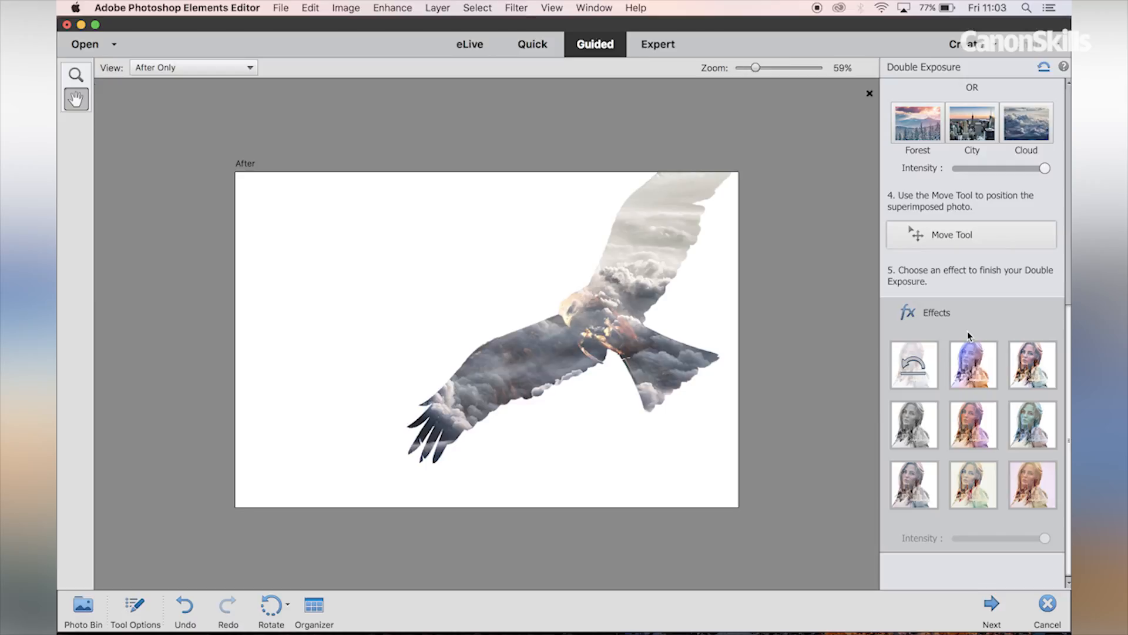
left_click(973, 363)
left_click(1021, 359)
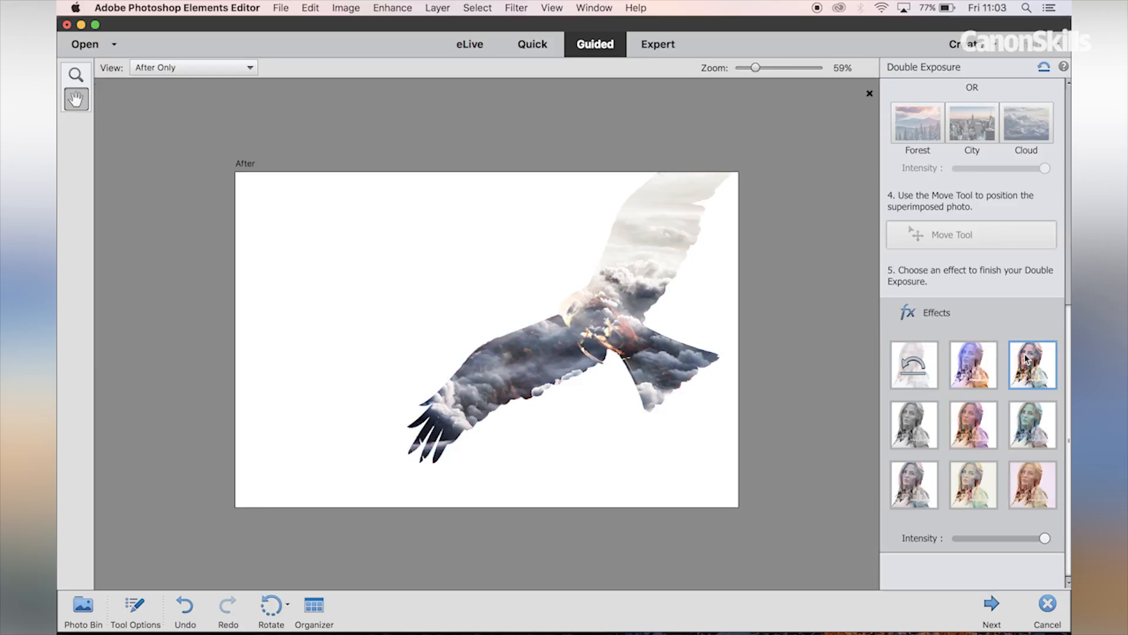
left_click(1026, 423)
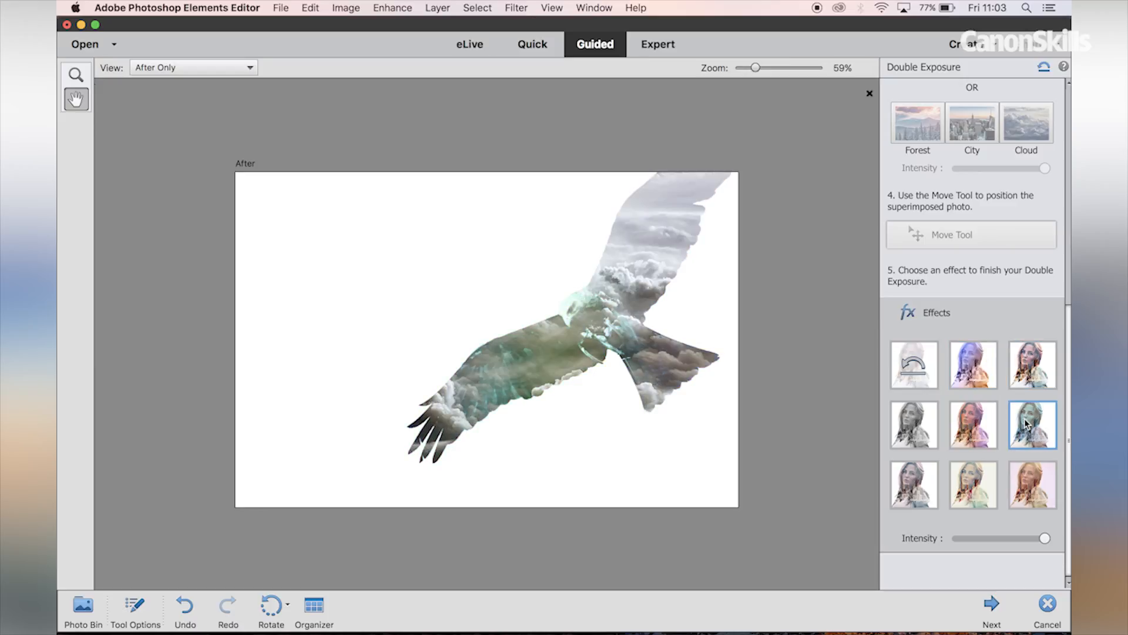
left_click(986, 424)
left_click(918, 424)
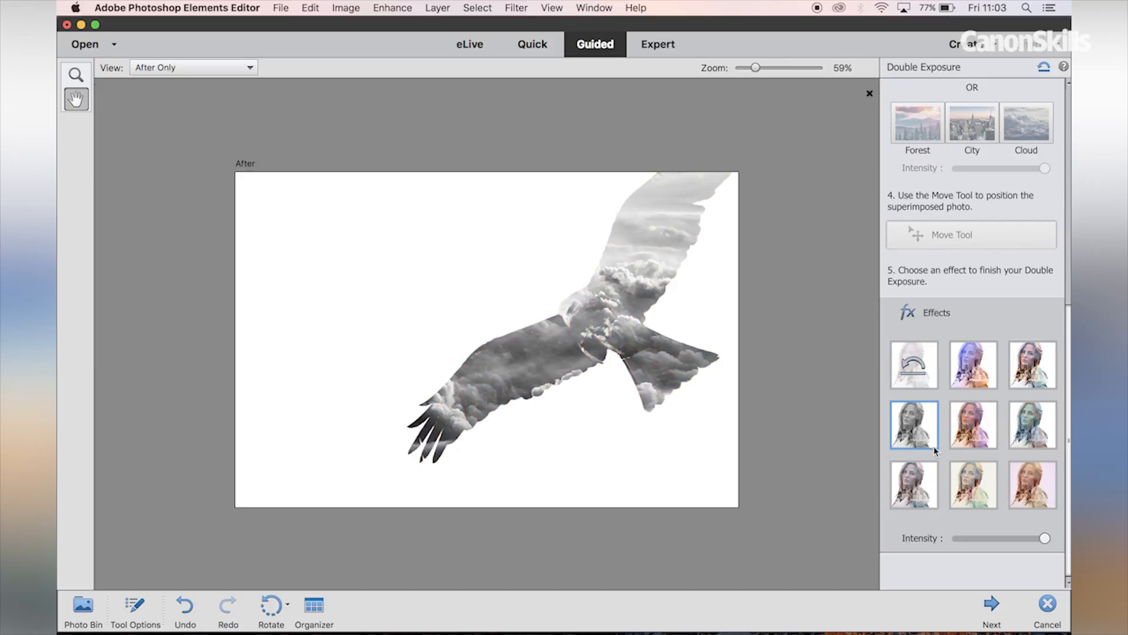
left_click(971, 484)
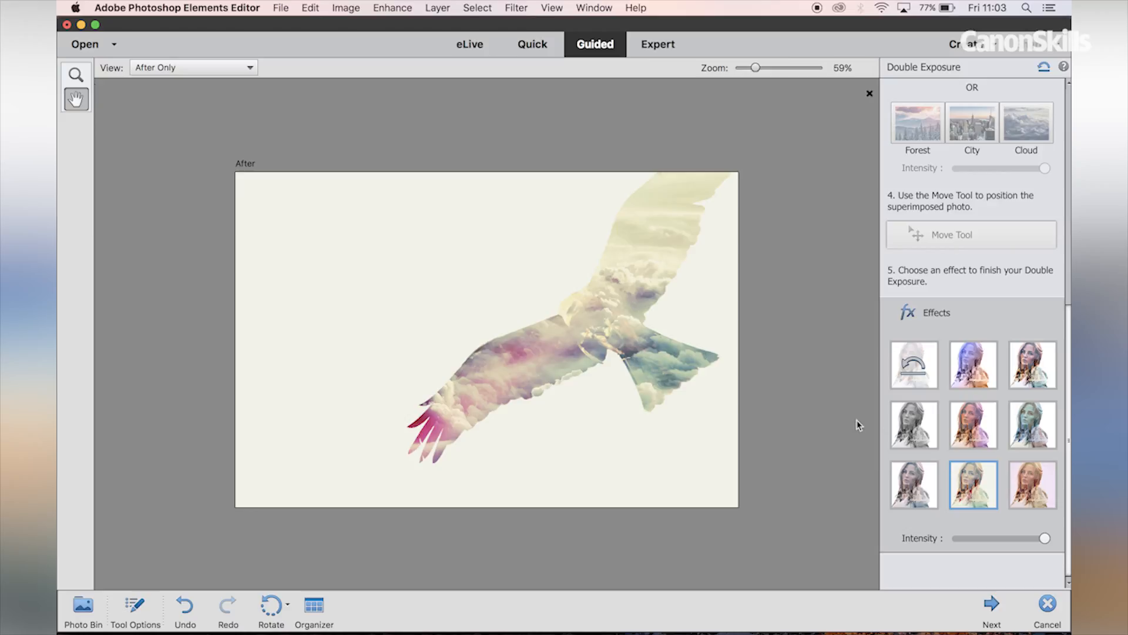
left_click(1033, 372)
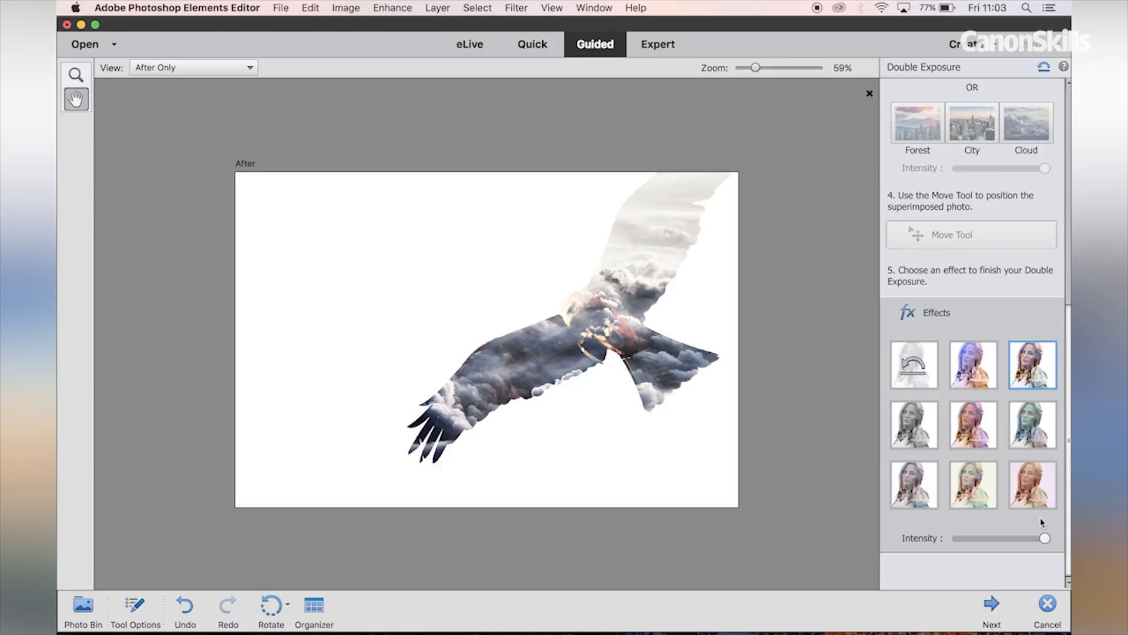
mouse_move(1045, 540)
left_mouse_down()
mouse_move(1003, 544)
mouse_move(1056, 546)
left_mouse_up()
Step: Finish the guided edit and open the double exposure in Expert mode, fitted to the screen
left_click(991, 611)
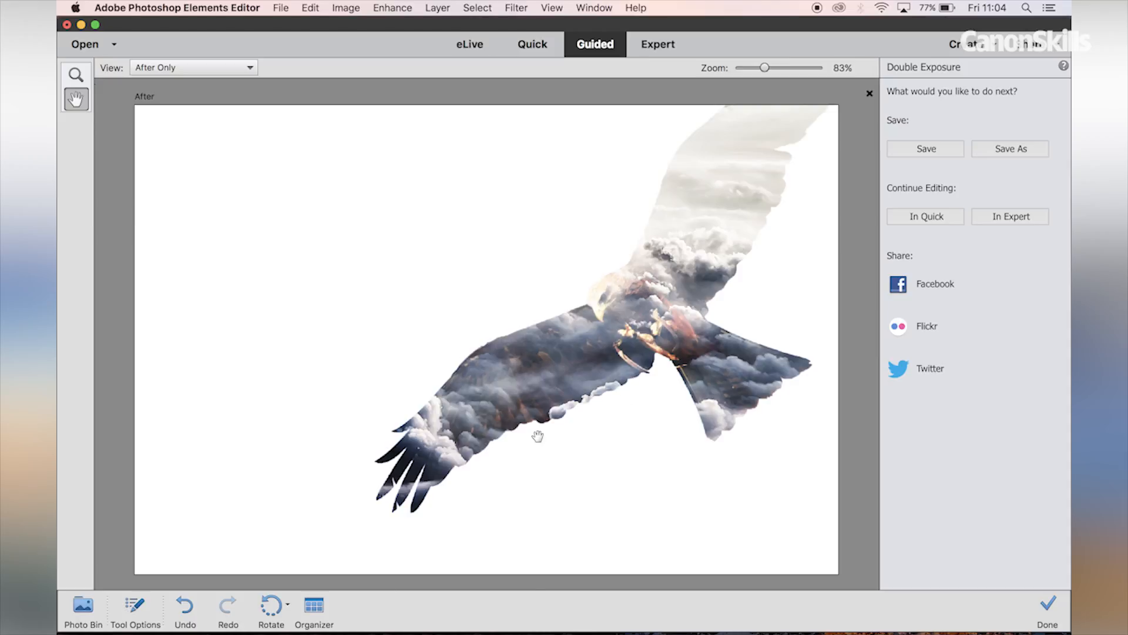
left_click(650, 46)
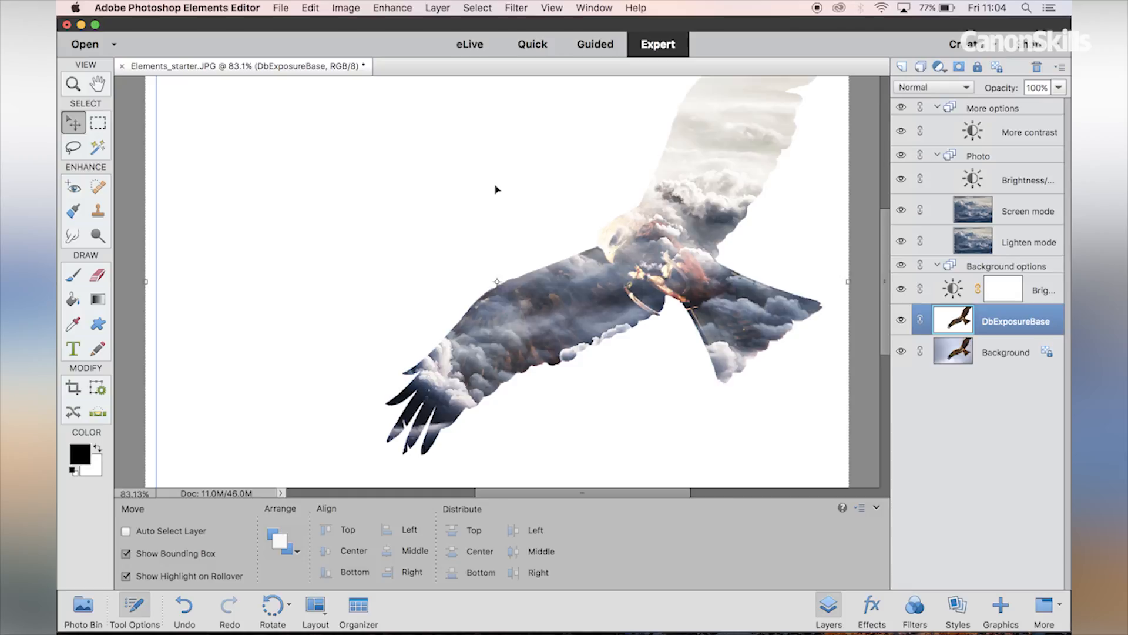
key("super+0")
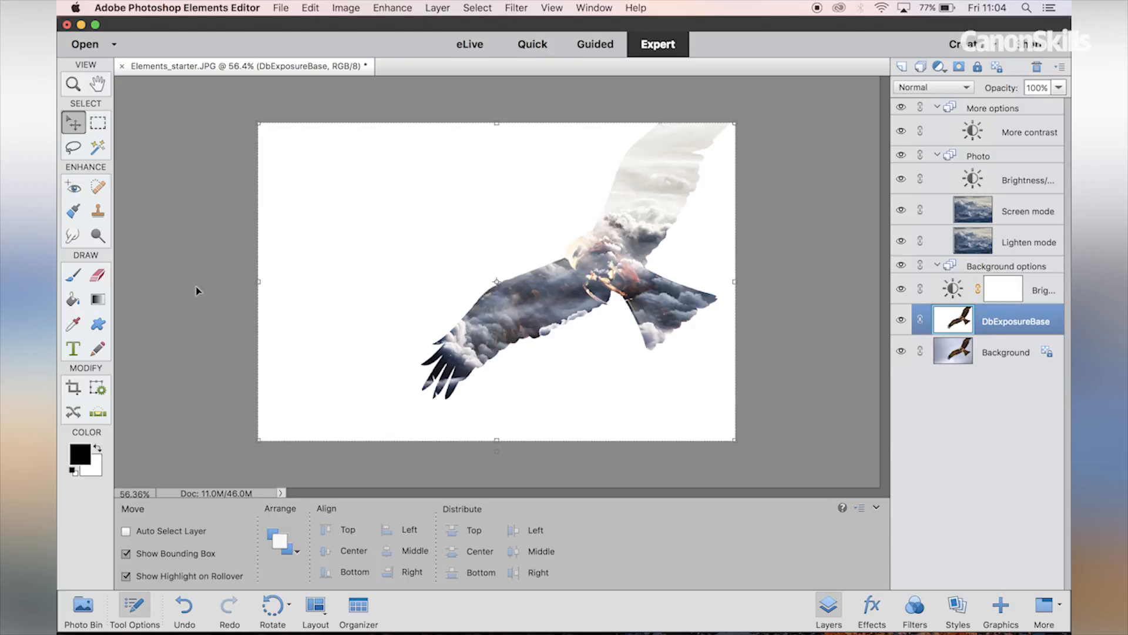
Step: Crop the image, trimming a strip of empty white from its left and bottom edges while keeping the whole bird
left_click(73, 387)
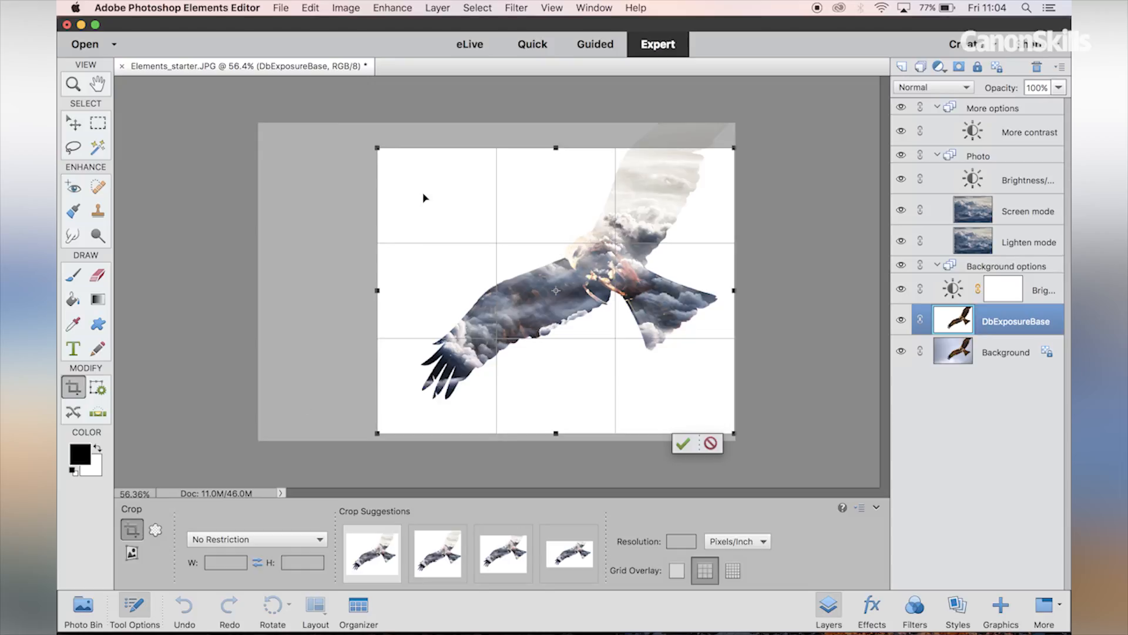
left_click_drag(377, 147, 344, 122)
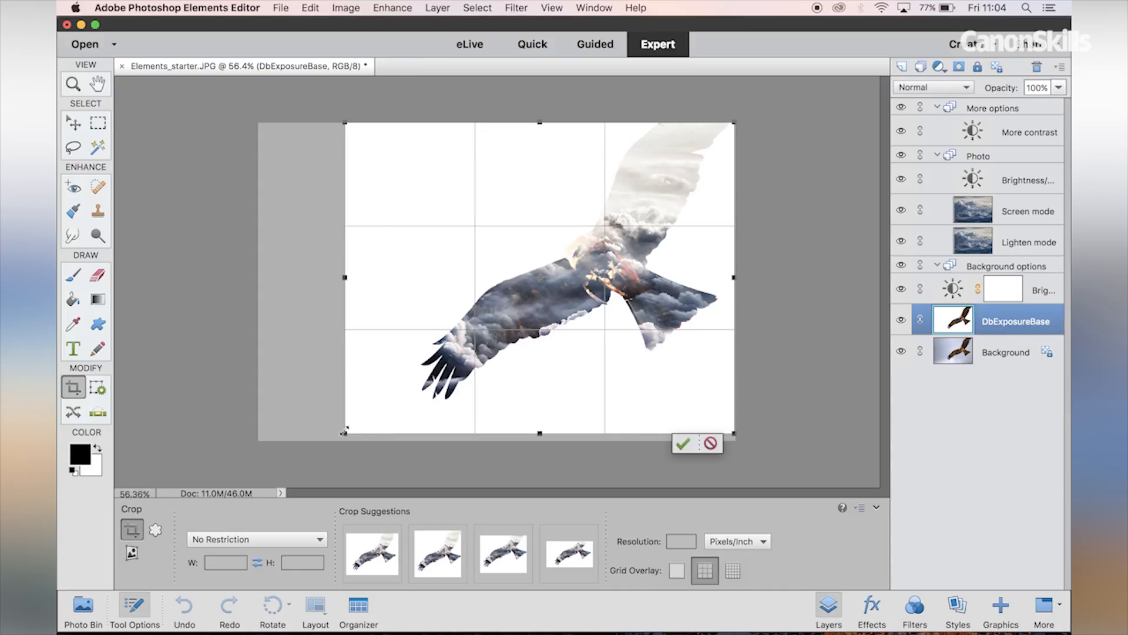
left_click_drag(345, 434, 259, 441)
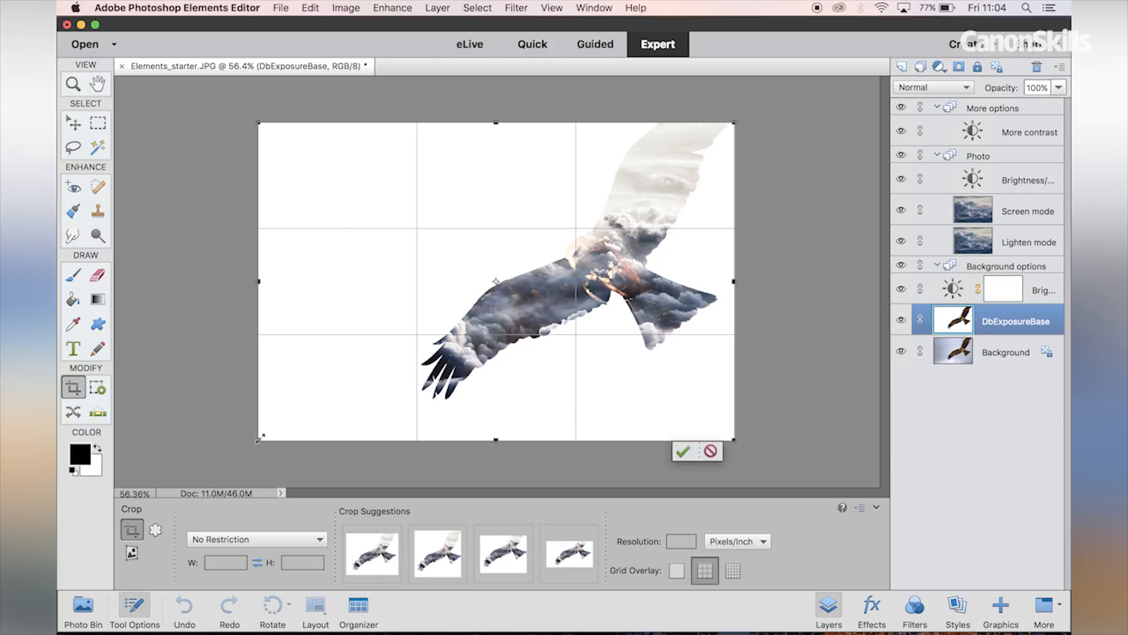
mouse_move(264, 435)
left_mouse_down()
mouse_move(312, 406)
mouse_move(299, 413)
mouse_move(385, 452)
mouse_move(353, 461)
mouse_move(356, 405)
mouse_move(420, 416)
mouse_move(336, 473)
left_mouse_up()
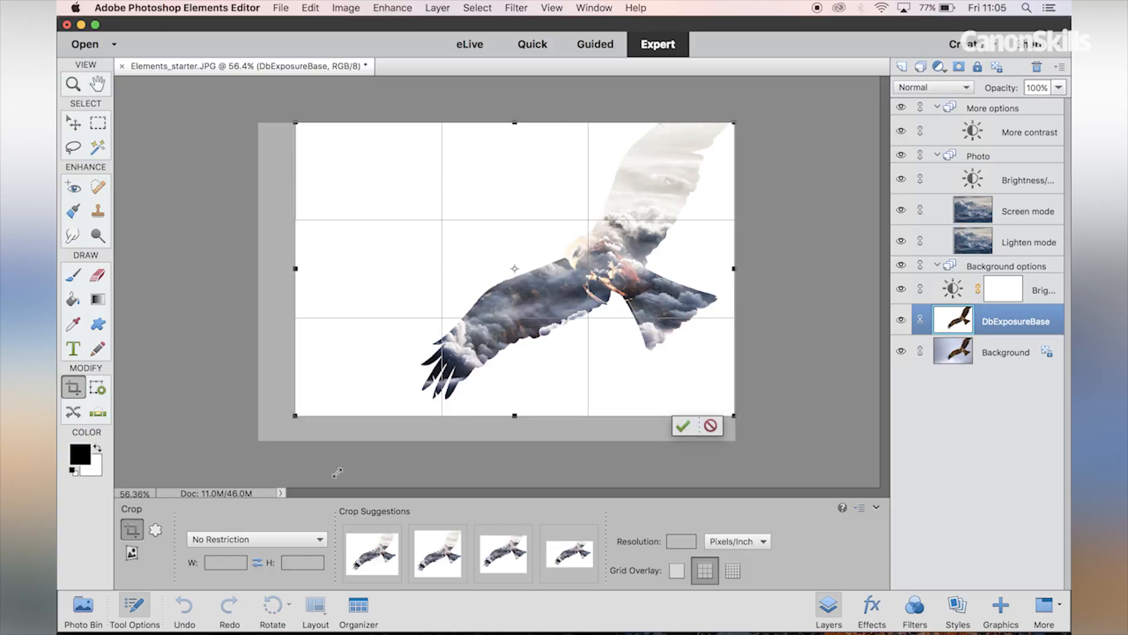
left_click(682, 426)
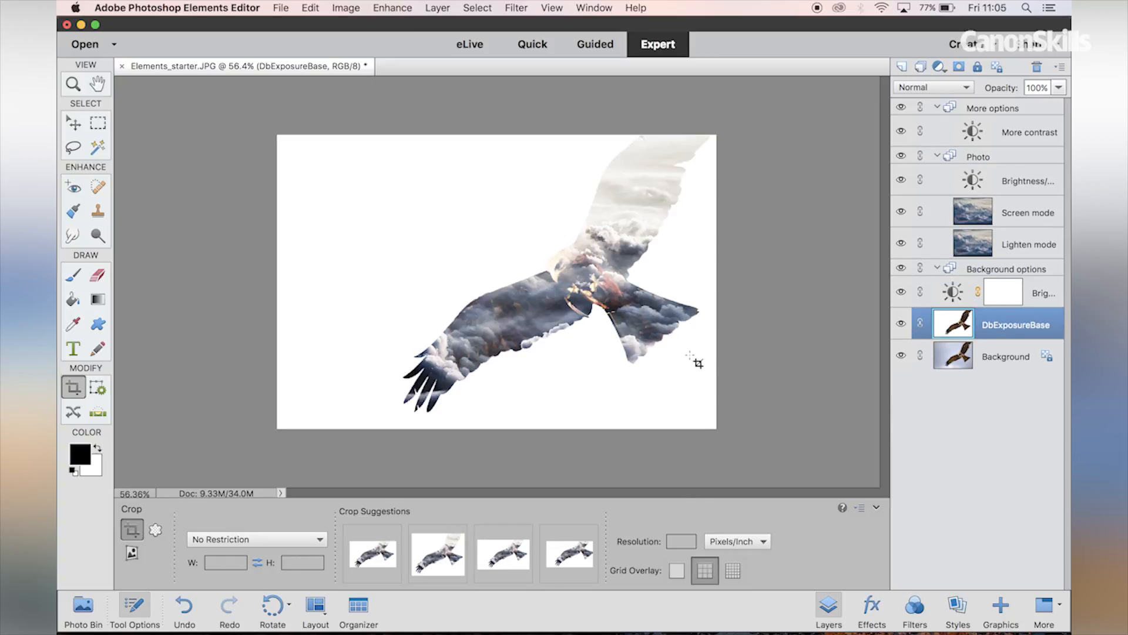
Step: Flatten the image, and cut and paste its entire content onto a new layer
left_click(441, 10)
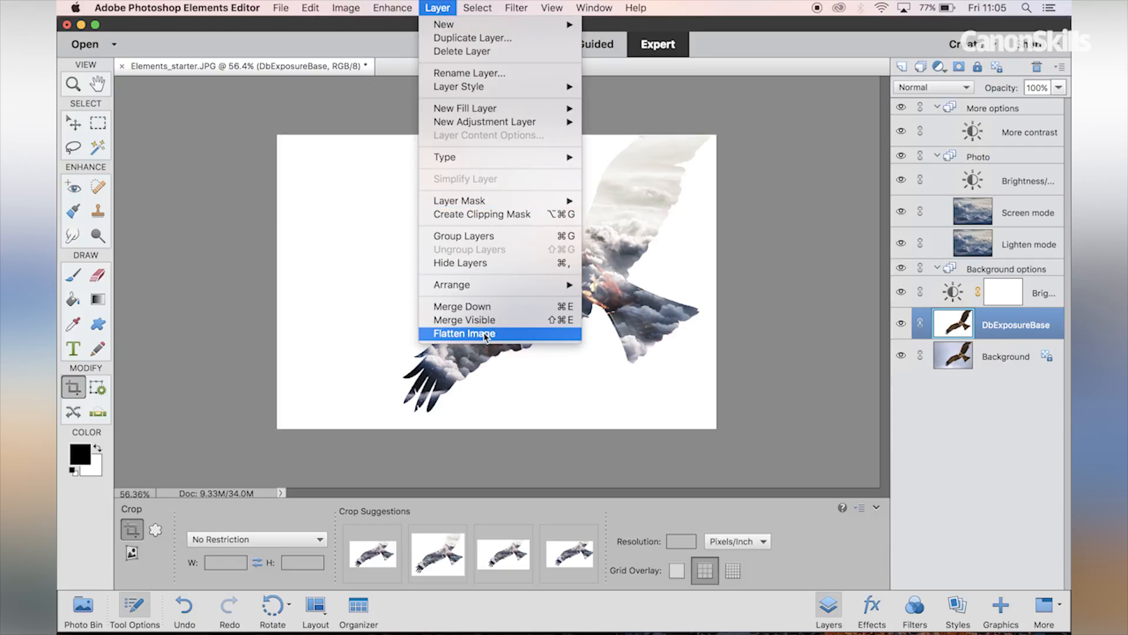
left_click(486, 334)
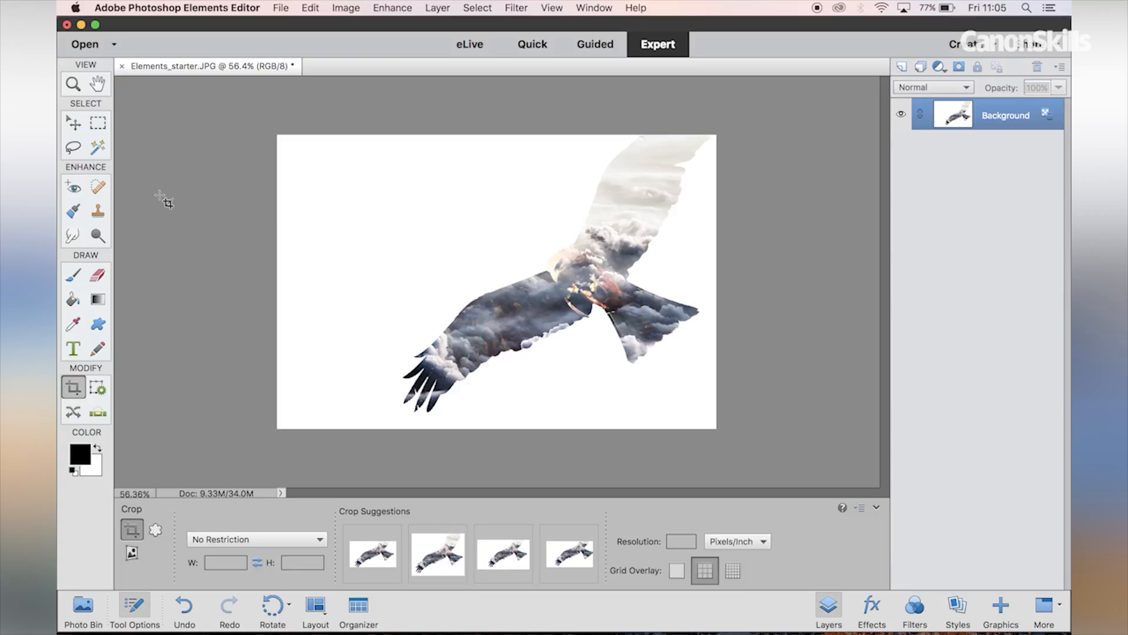
left_click(74, 126)
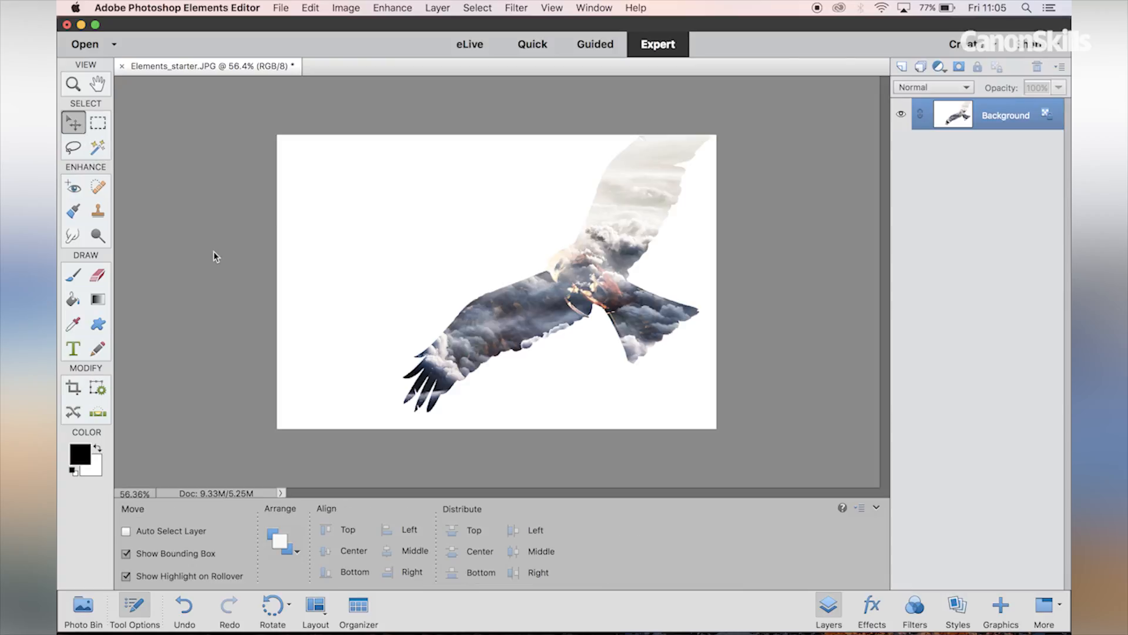
key("super+a")
key("super")
key("super+x")
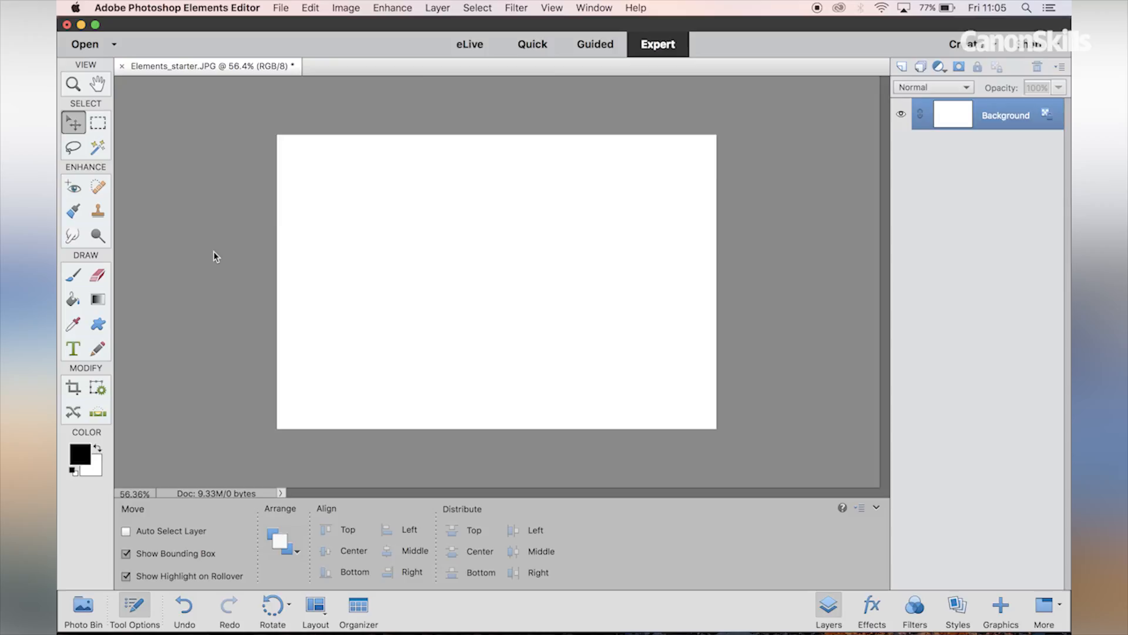
key("super+v")
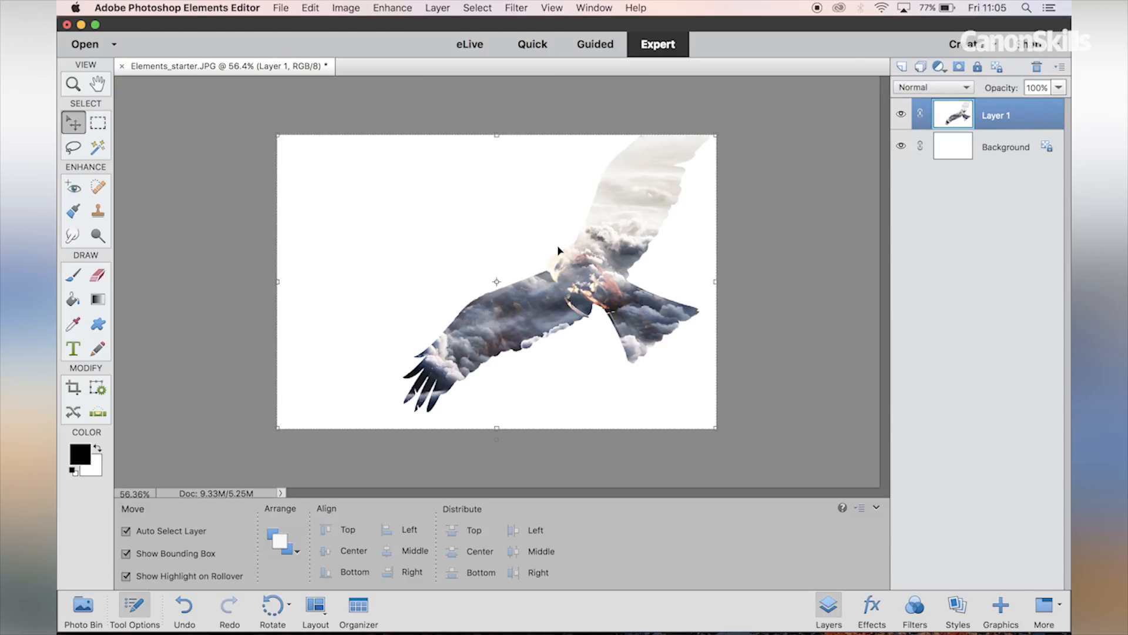
Step: Move the pasted bird layer horizontally left to centre the bird on the white background, and flatten the image
left_click_drag(615, 240, 544, 240)
left_click(685, 234)
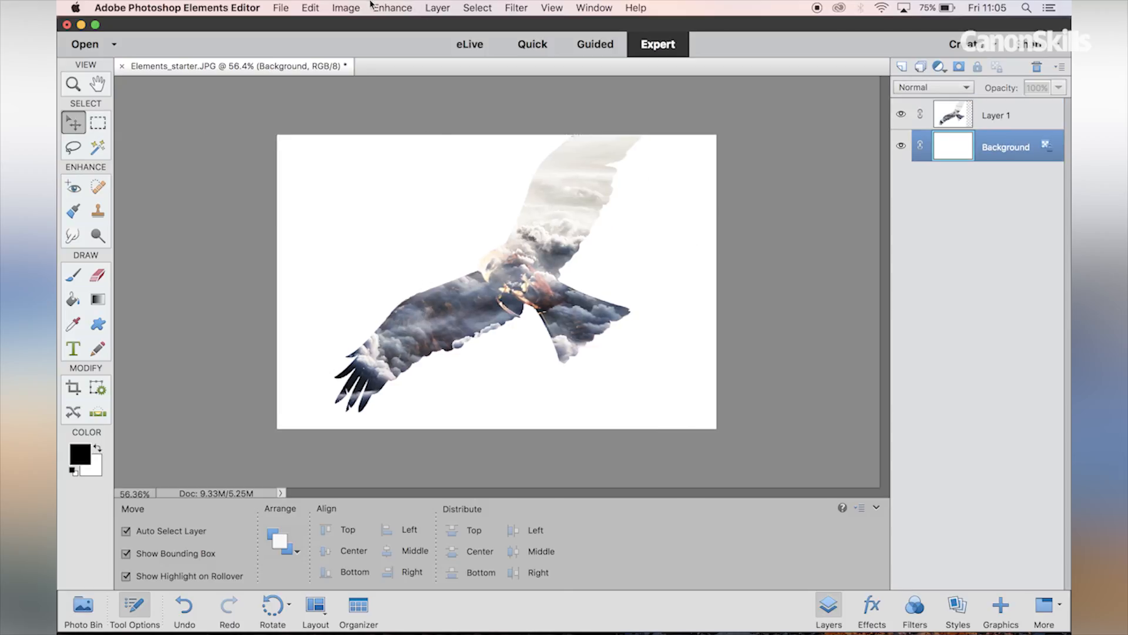
left_click(393, 7)
mouse_move(438, 6)
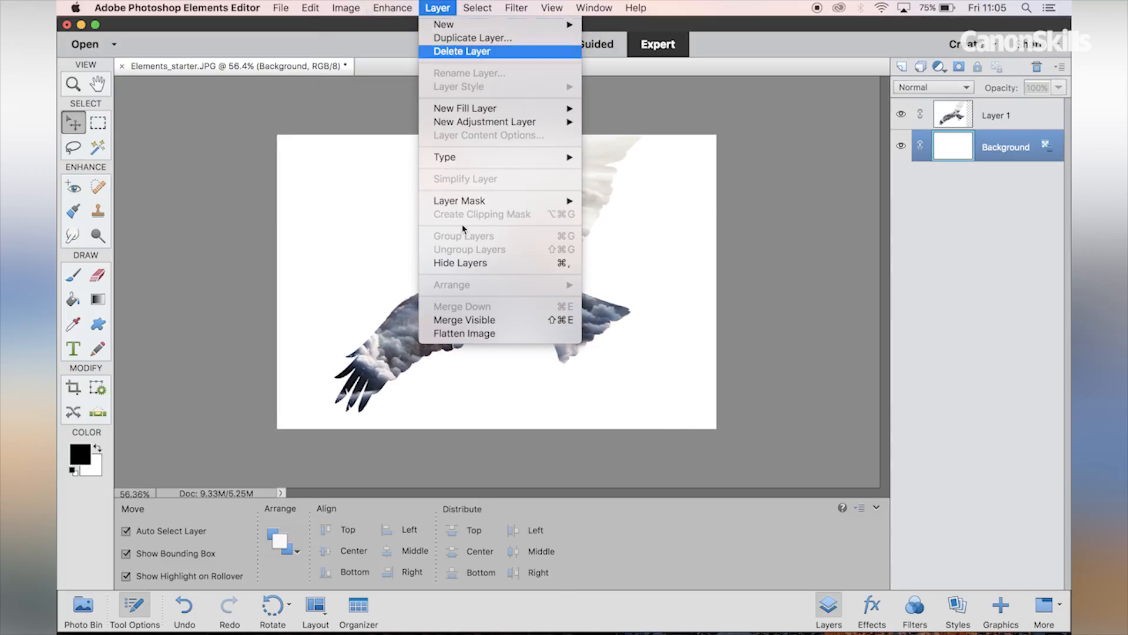
left_click(456, 332)
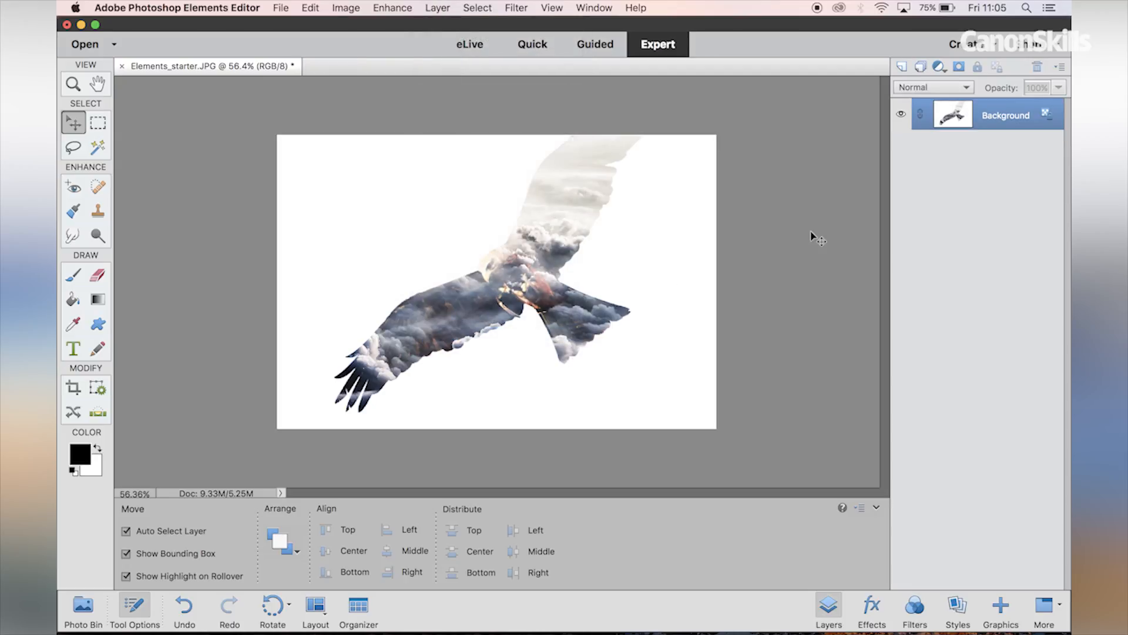